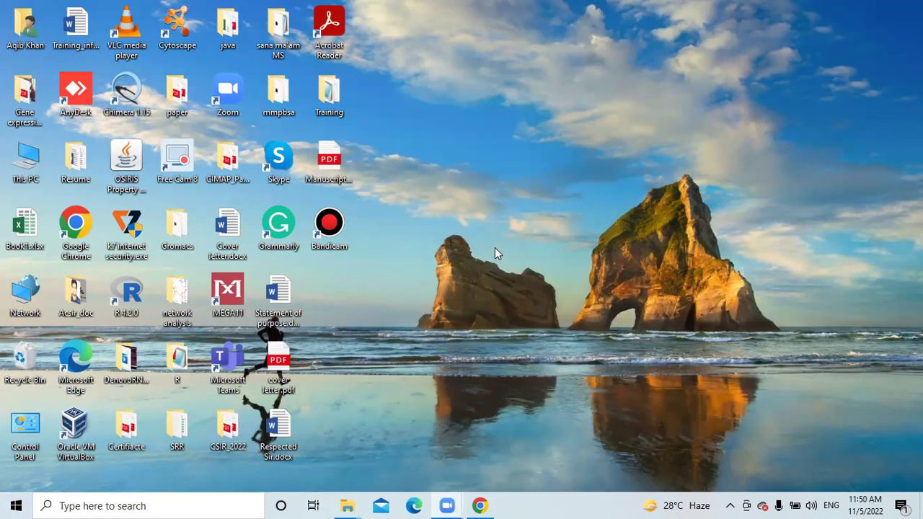
Launch Google Chrome from the taskbar to get a blank new tab.
{"action": "left_click", "coordinate": [480, 505]}
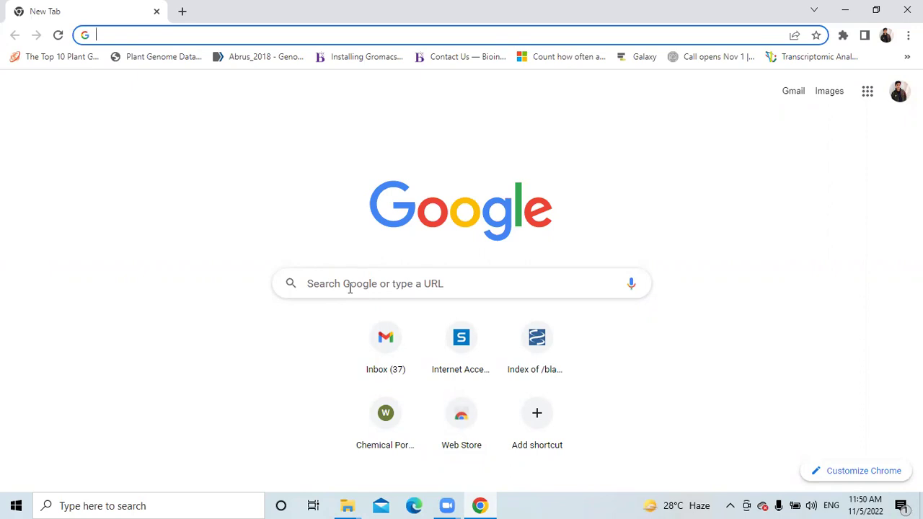
Find the RCSB PDB site through a Google search for pdb and search it for entry 6lu7.
{"action": "type", "text": "pdb"}
{"action": "key", "text": "Return"}
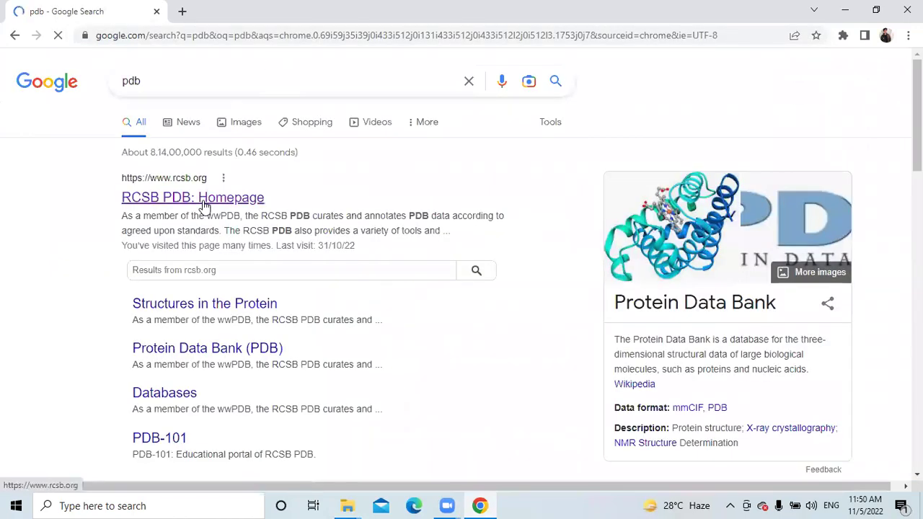
{"action": "left_click", "coordinate": [204, 206]}
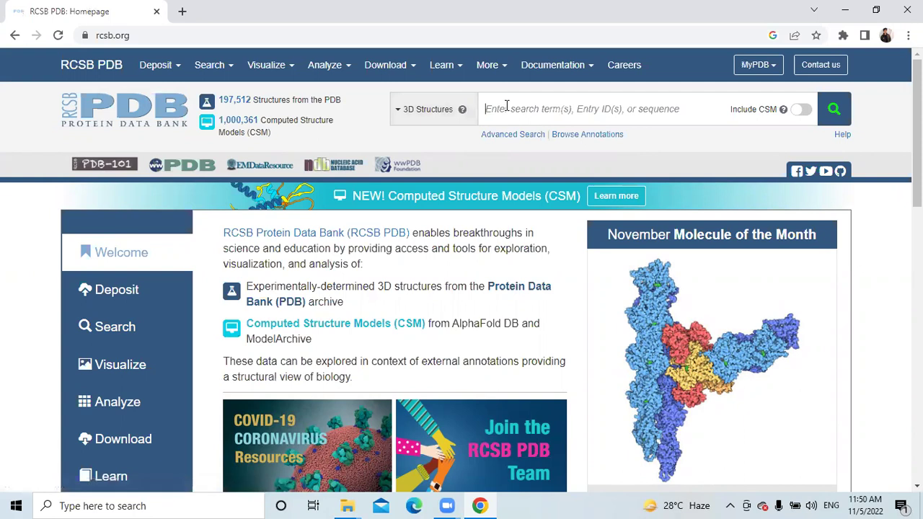
{"action": "type", "text": "6lu7"}
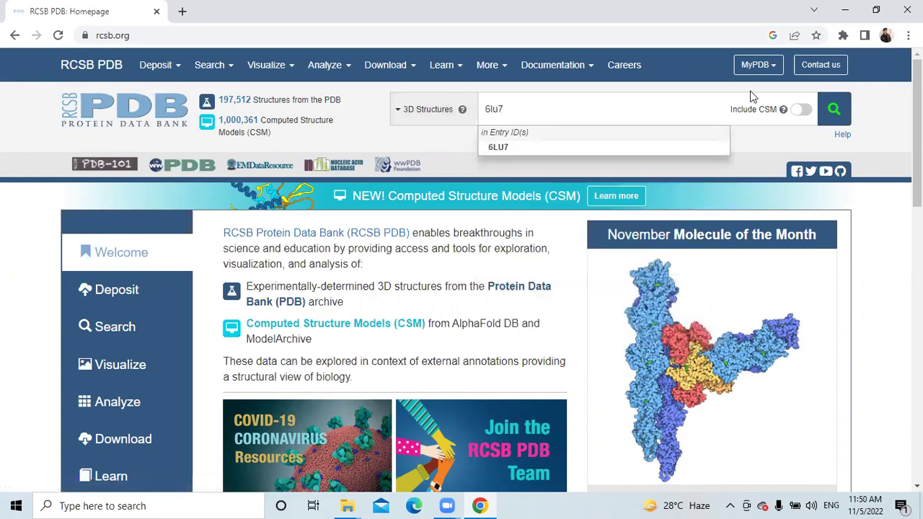
{"action": "left_click", "coordinate": [834, 112]}
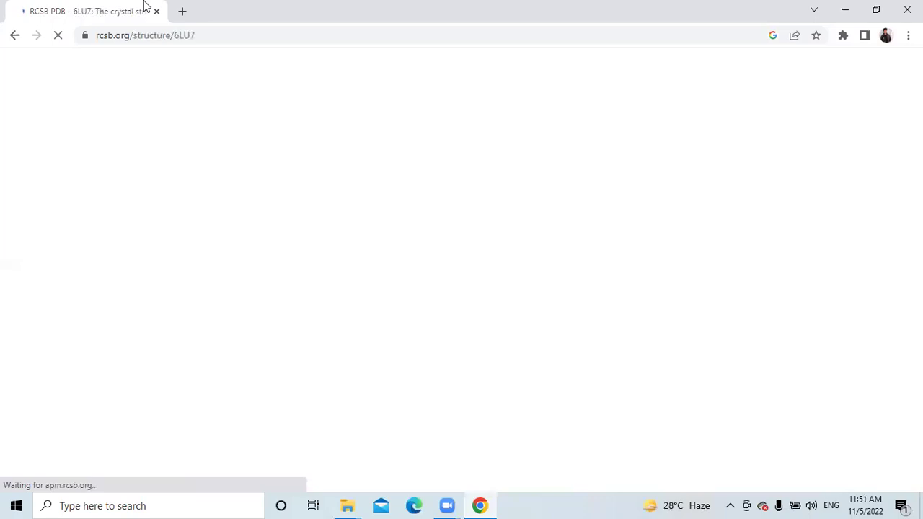
Open PubChem in a new tab via a Google search for pubchem, then return to the 6LU7 tab.
{"action": "left_click", "coordinate": [182, 11]}
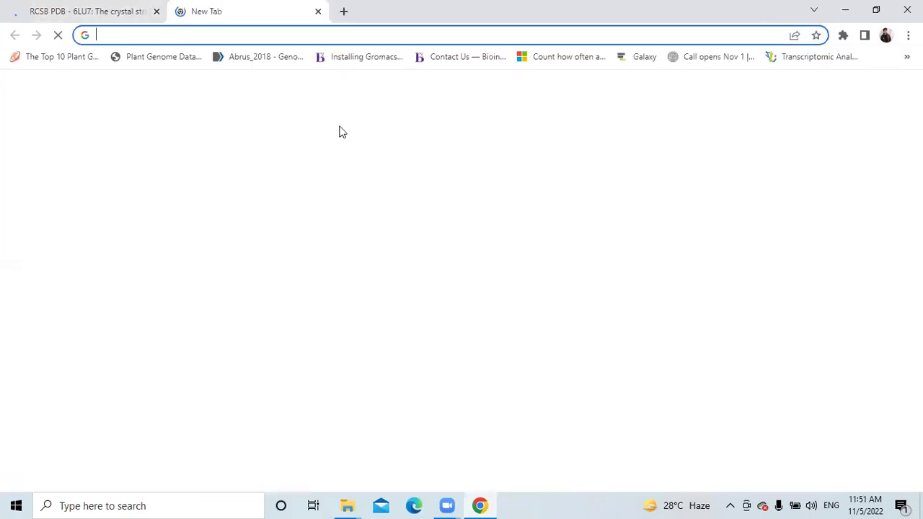
{"action": "left_click", "coordinate": [399, 282]}
{"action": "type", "text": "pubchem"}
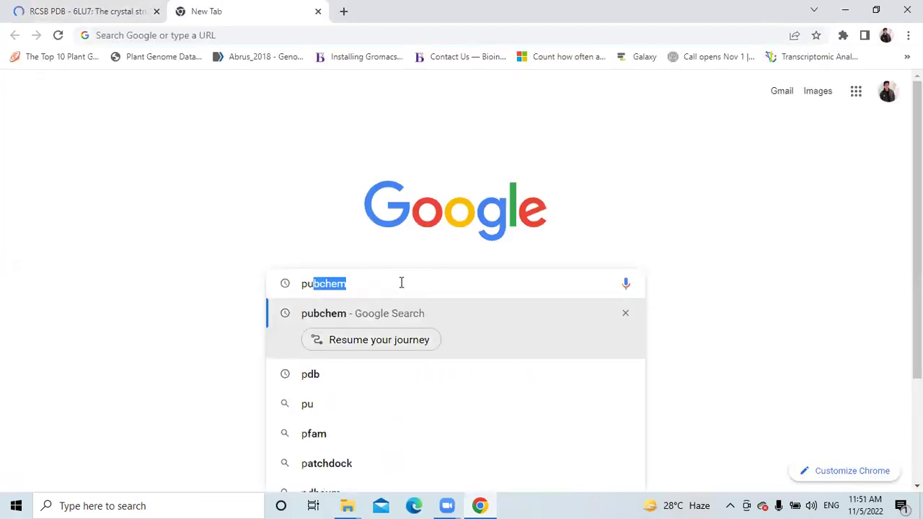
{"action": "key", "text": "Return"}
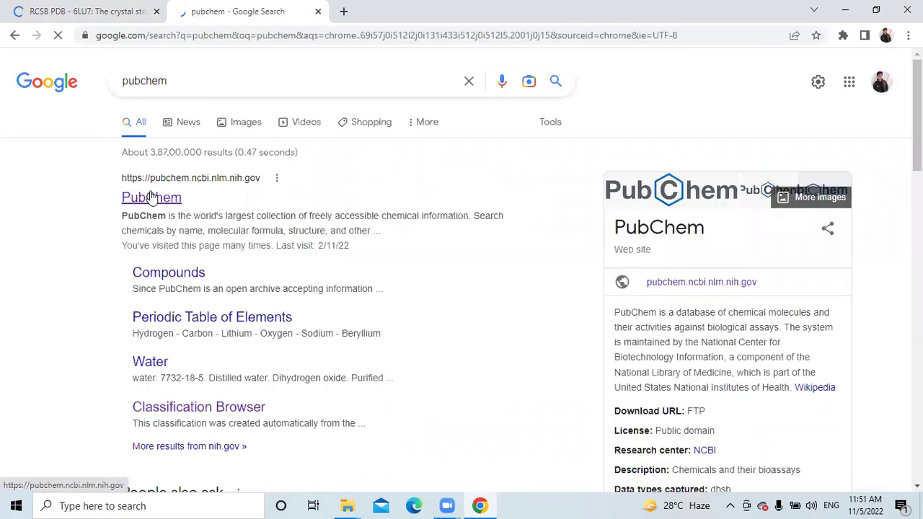
{"action": "left_click", "coordinate": [152, 197]}
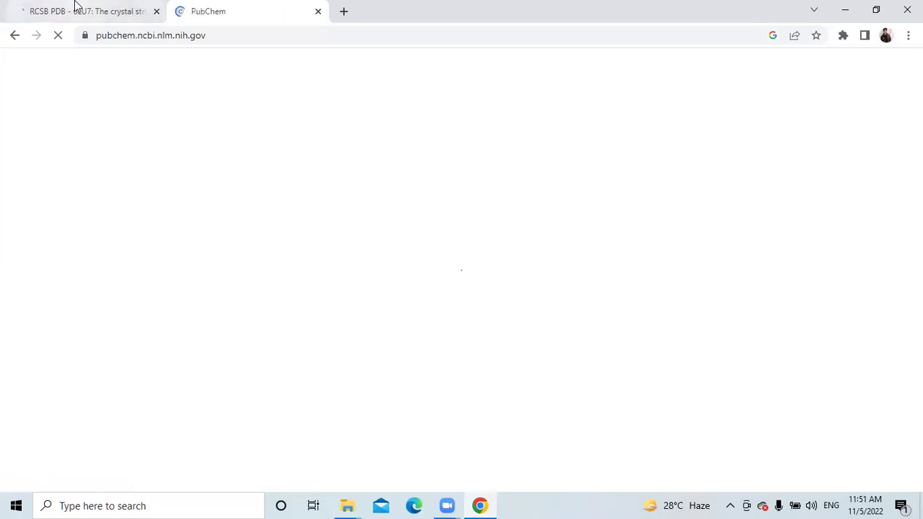
{"action": "left_click", "coordinate": [74, 9]}
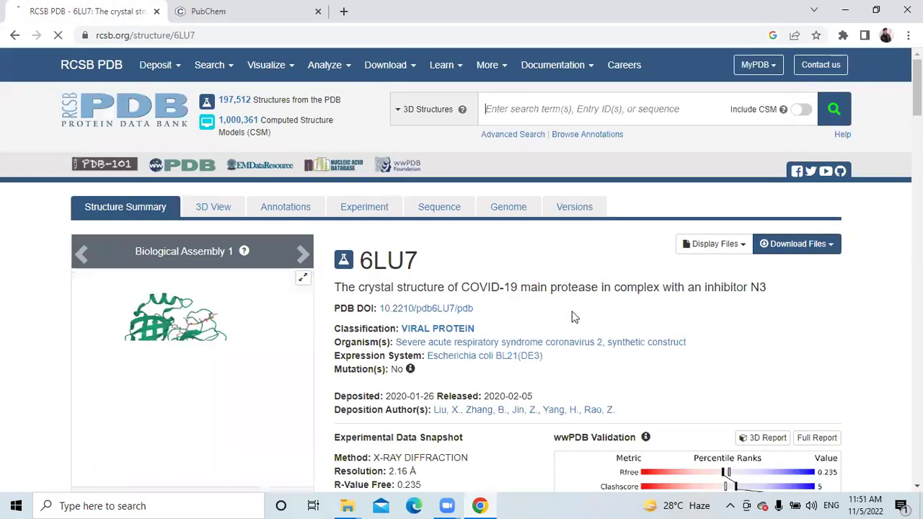
Download the 6LU7 structure from RCSB PDB in PDB Format.
{"action": "scroll", "coordinate": [572, 318], "scroll_direction": "down", "scroll_amount": 2}
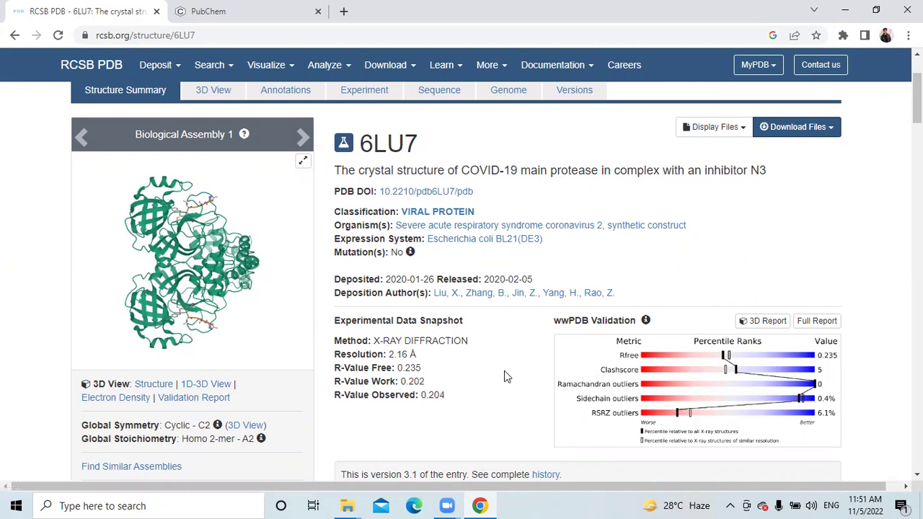
{"action": "scroll", "coordinate": [503, 377], "scroll_direction": "down", "scroll_amount": 2}
{"action": "scroll", "coordinate": [504, 376], "scroll_direction": "down", "scroll_amount": 2}
{"action": "scroll", "coordinate": [505, 377], "scroll_direction": "up", "scroll_amount": 4}
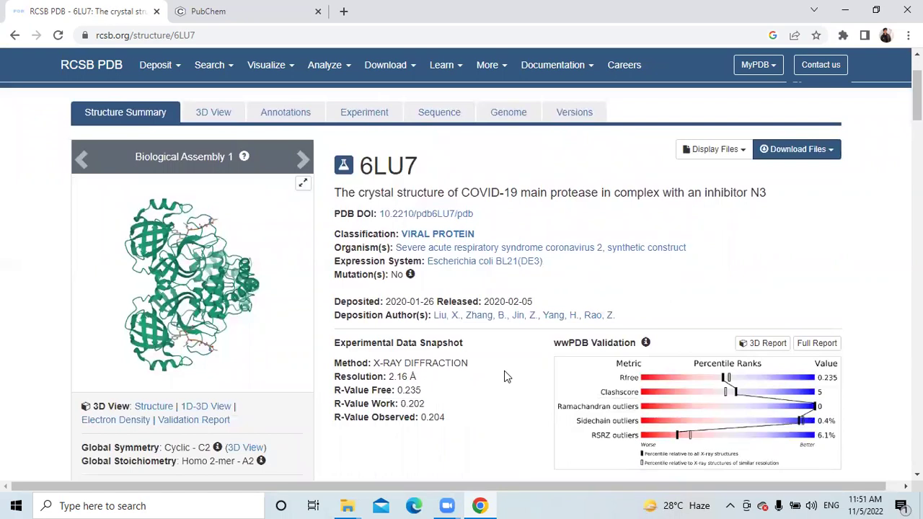
{"action": "left_click", "coordinate": [796, 153]}
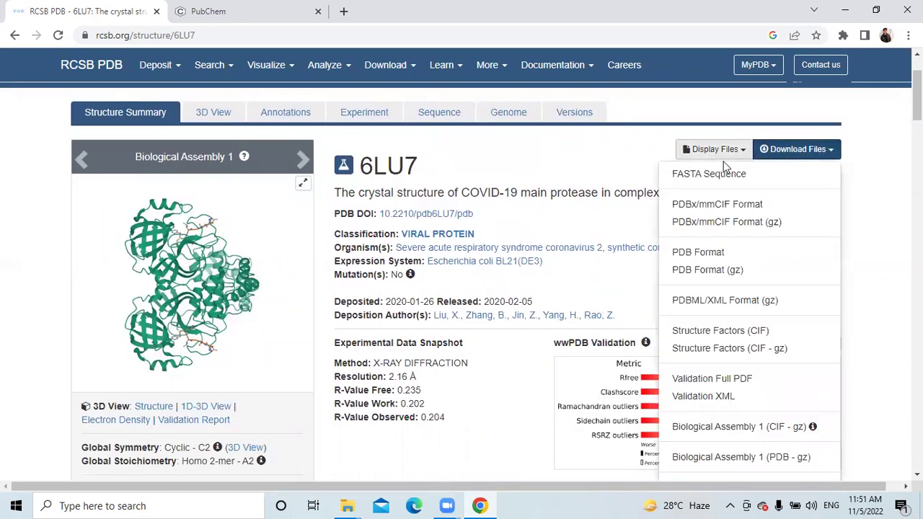
{"action": "left_click", "coordinate": [698, 252]}
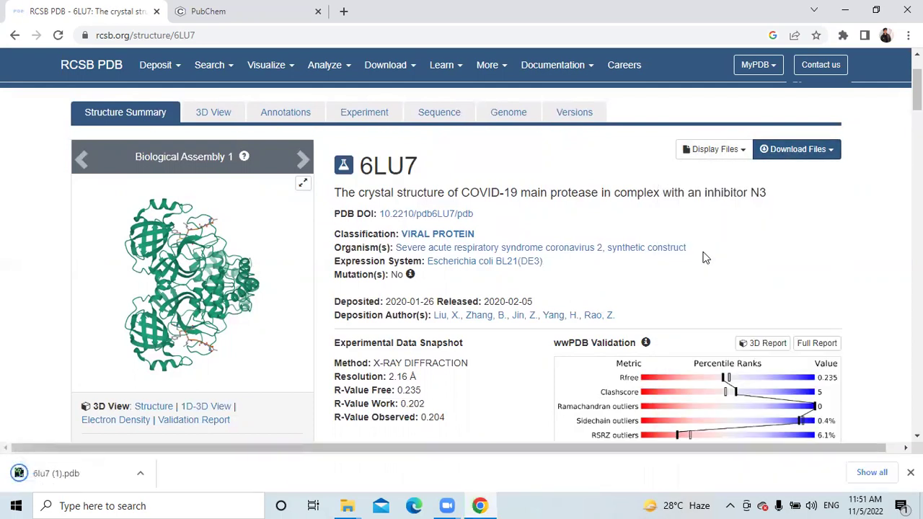
Locate 6lu7 (1).pdb in Downloads, cut it, then close Explorer and minimize Chrome.
{"action": "left_click", "coordinate": [144, 473]}
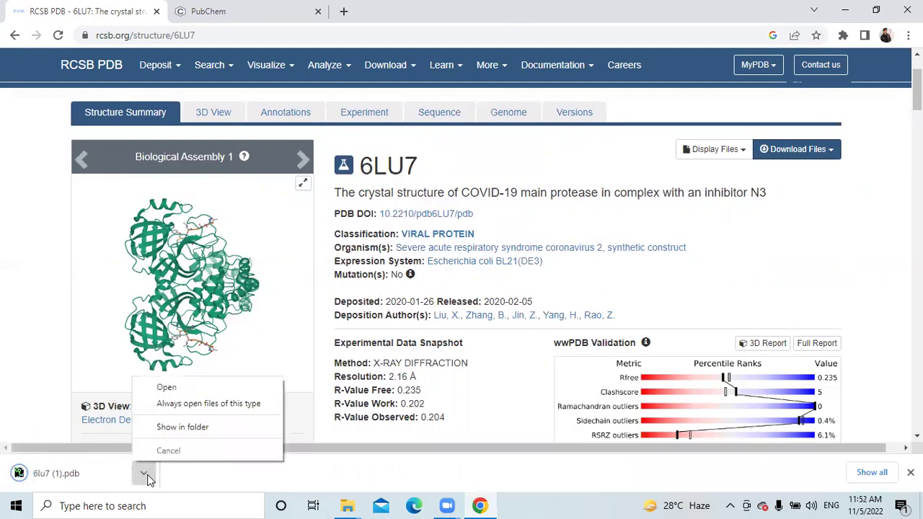
{"action": "left_click", "coordinate": [173, 426]}
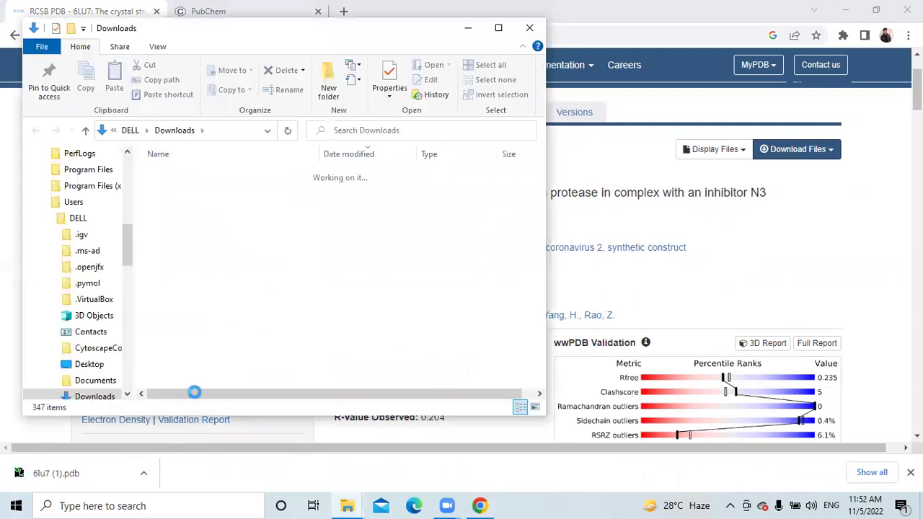
{"action": "right_click", "coordinate": [202, 202]}
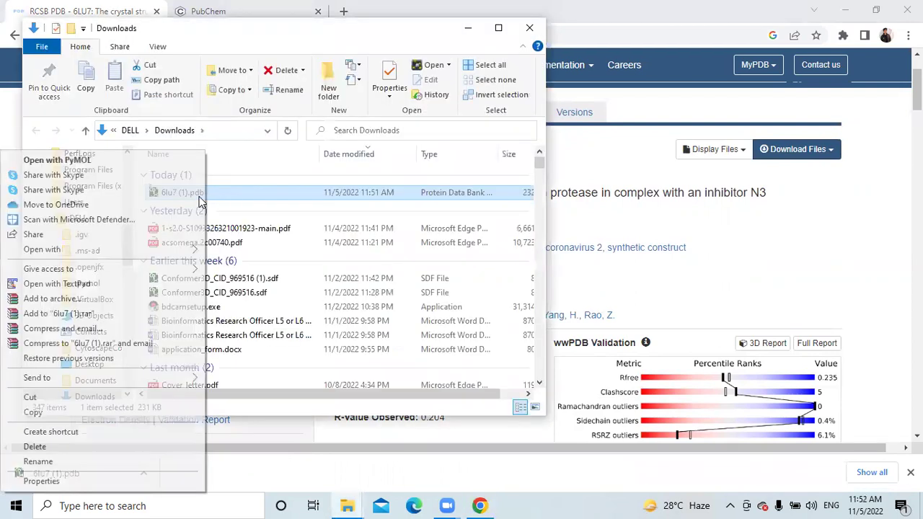
{"action": "left_click", "coordinate": [57, 397]}
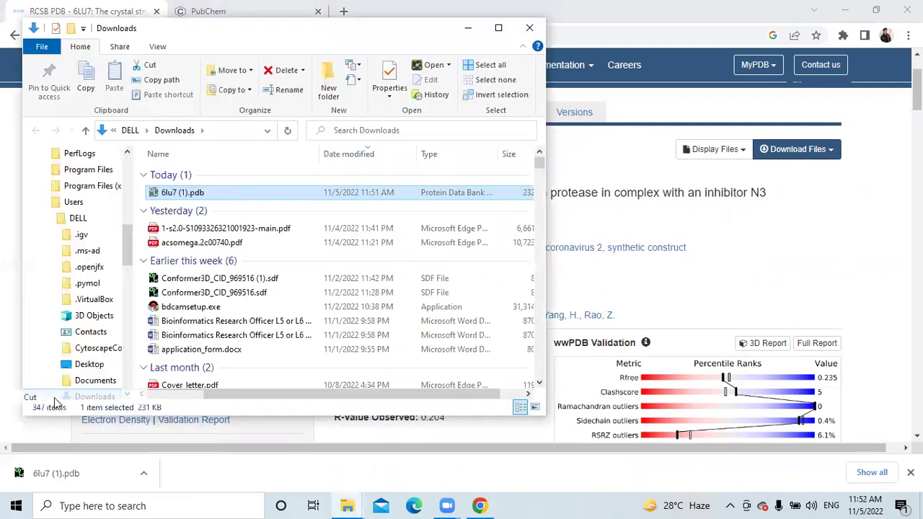
{"action": "left_click", "coordinate": [529, 27]}
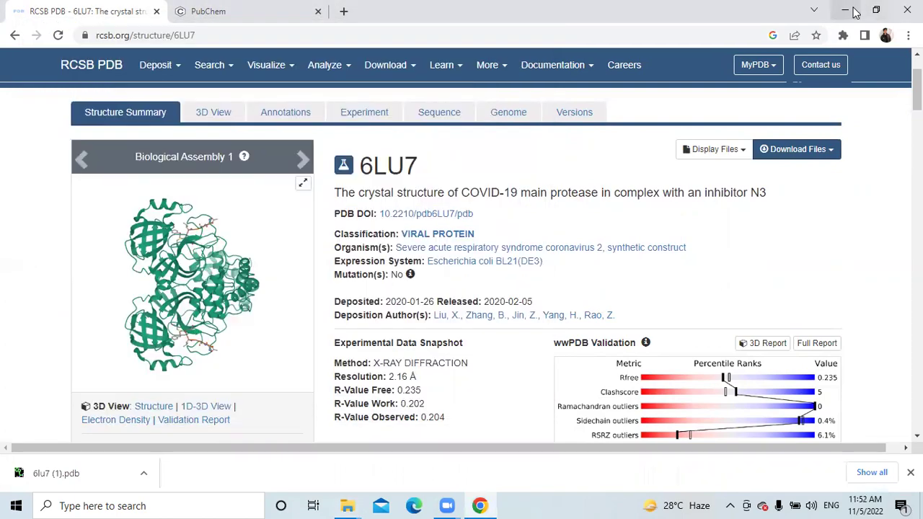
{"action": "left_click", "coordinate": [846, 10]}
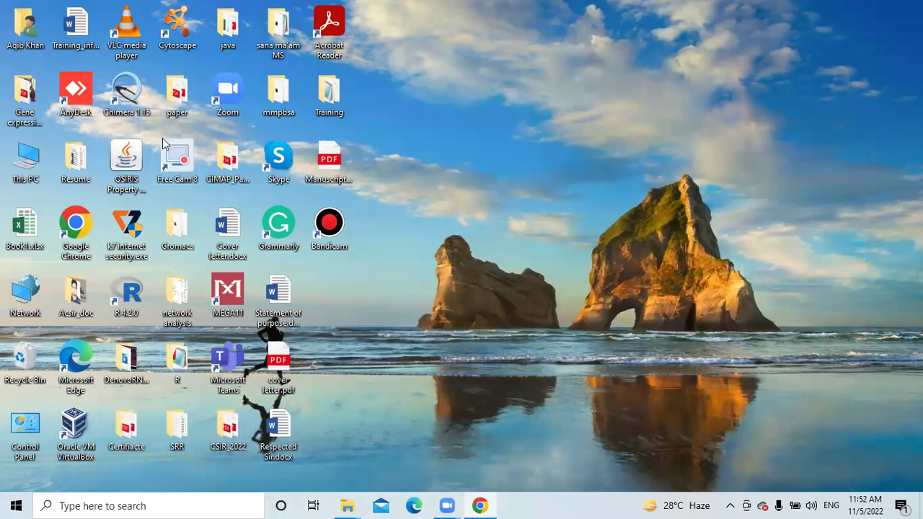
Launch UCSF Chimera 1.15, dismiss the registration reminder, and maximize its window.
{"action": "left_click", "coordinate": [127, 98]}
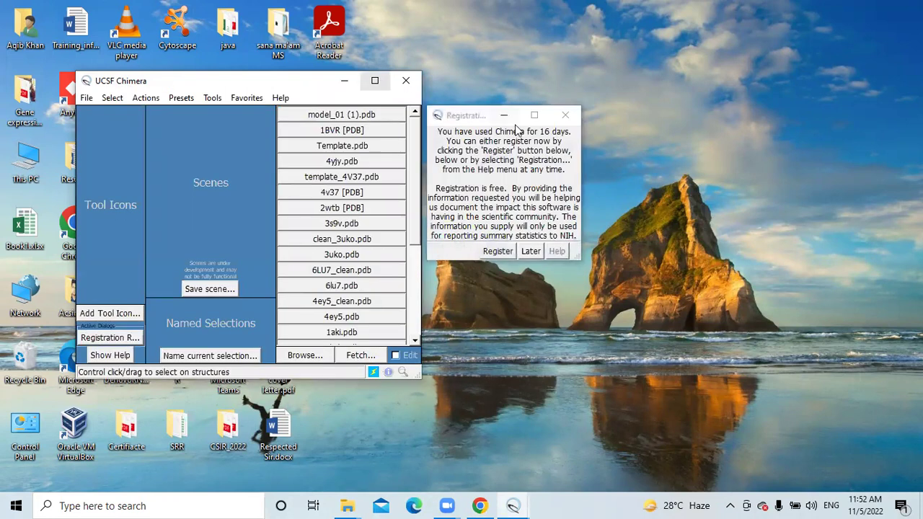
{"action": "left_click", "coordinate": [565, 115]}
{"action": "left_click", "coordinate": [376, 81]}
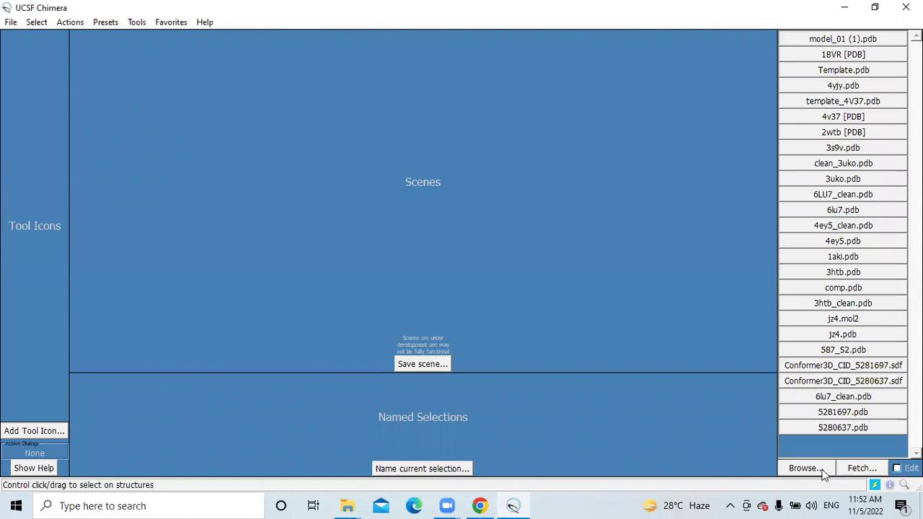
Fetch PDB ID 6lu7 into Chimera and rotate the ribbon model to a side-on view.
{"action": "left_click", "coordinate": [860, 469]}
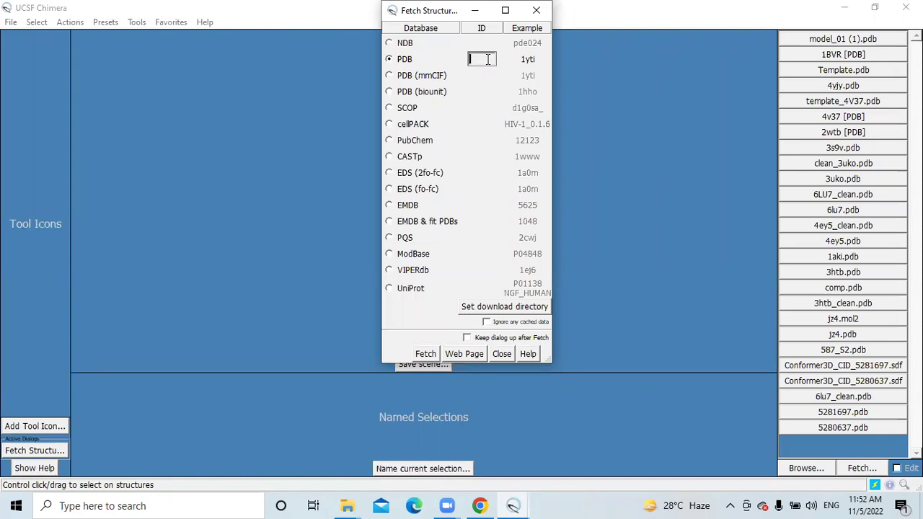
{"action": "type", "text": "6lu7"}
{"action": "left_click", "coordinate": [433, 354]}
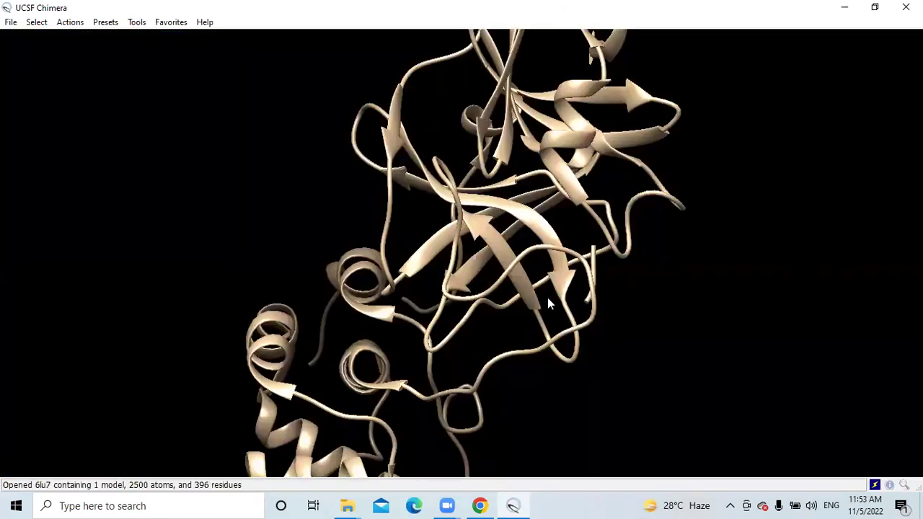
{"action": "left_click_drag", "start_coordinate": [547, 298], "coordinate": [670, 281]}
{"action": "left_click_drag", "start_coordinate": [685, 454], "coordinate": [617, 346]}
{"action": "left_click_drag", "start_coordinate": [612, 469], "coordinate": [576, 79]}
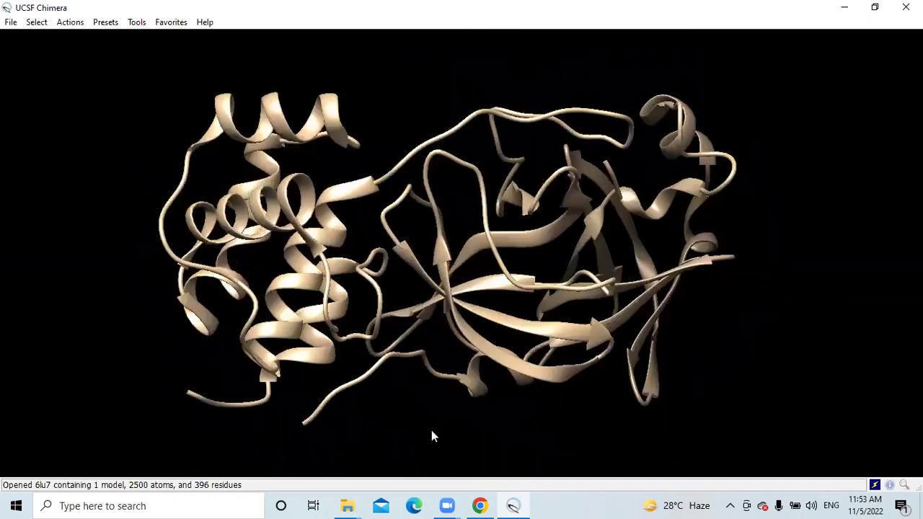
{"action": "left_click", "coordinate": [479, 505]}
{"action": "scroll", "coordinate": [395, 272], "scroll_direction": "down", "scroll_amount": 10}
{"action": "scroll", "coordinate": [395, 272], "scroll_direction": "down", "scroll_amount": 8}
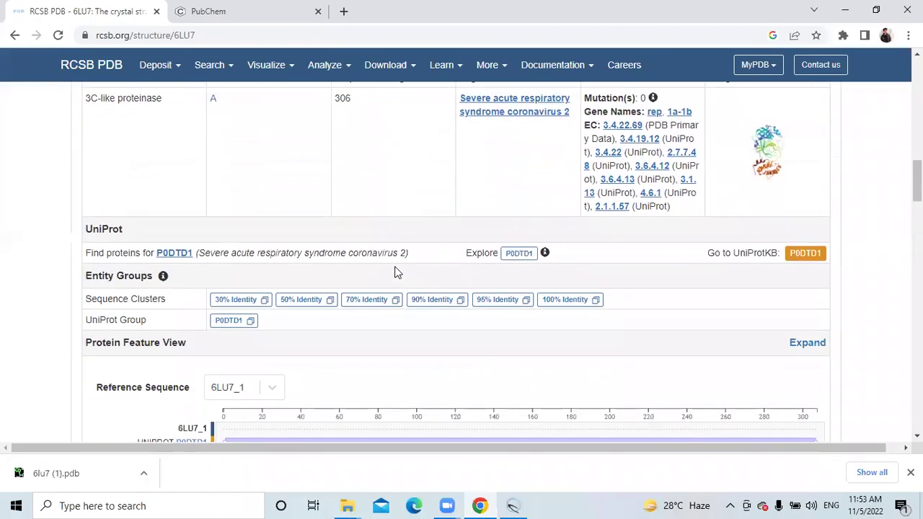
{"action": "scroll", "coordinate": [395, 272], "scroll_direction": "down", "scroll_amount": 1}
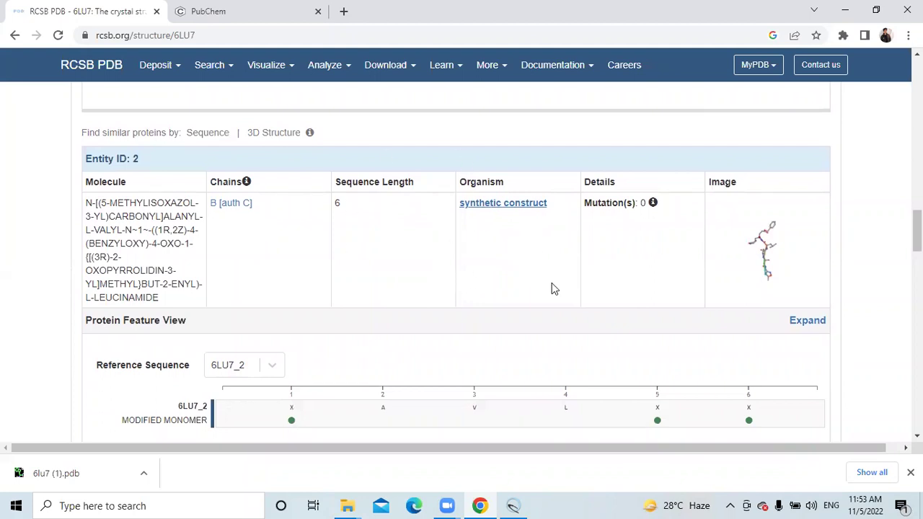
{"action": "scroll", "coordinate": [551, 284], "scroll_direction": "down", "scroll_amount": 3}
{"action": "scroll", "coordinate": [551, 285], "scroll_direction": "down", "scroll_amount": 3}
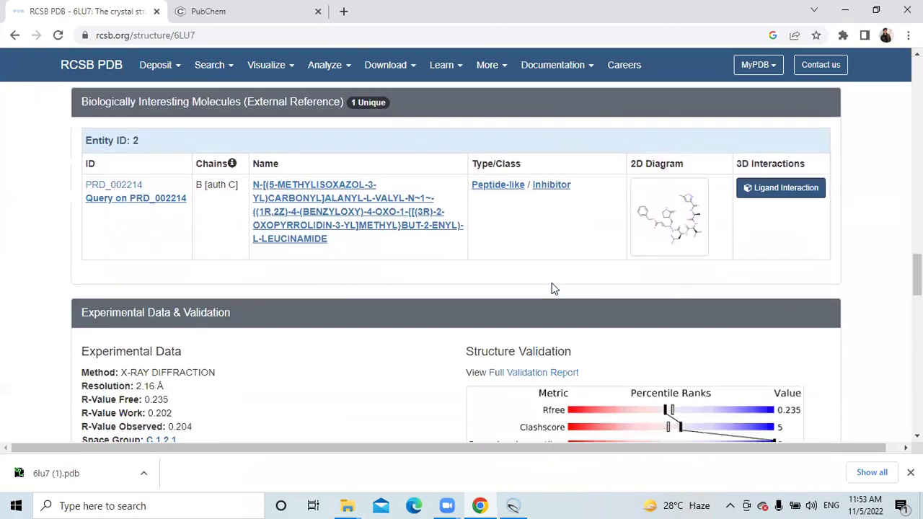
{"action": "scroll", "coordinate": [551, 283], "scroll_direction": "down", "scroll_amount": 1}
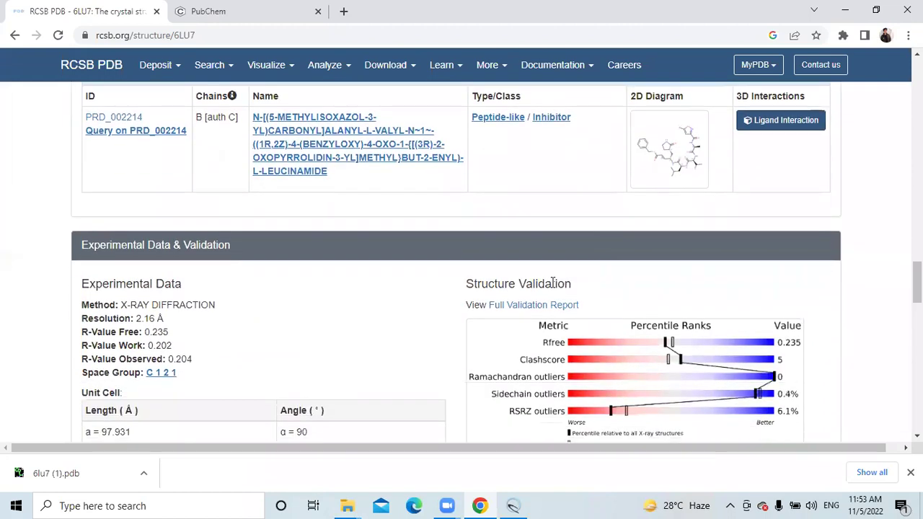
{"action": "scroll", "coordinate": [552, 284], "scroll_direction": "up", "scroll_amount": 3}
{"action": "scroll", "coordinate": [552, 286], "scroll_direction": "down", "scroll_amount": 3}
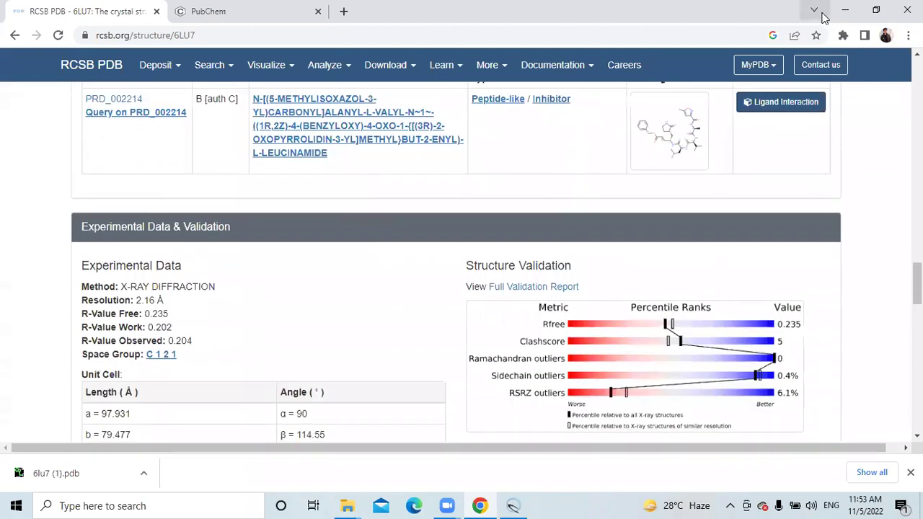
Bring Chimera forward and select chain C, the bound inhibitor, via Select > Chain.
{"action": "left_click", "coordinate": [845, 10]}
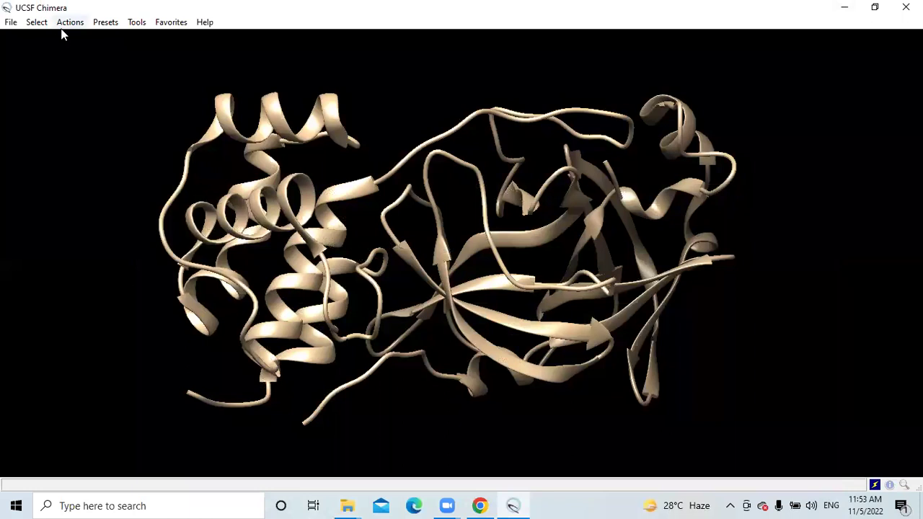
{"action": "left_click", "coordinate": [74, 25]}
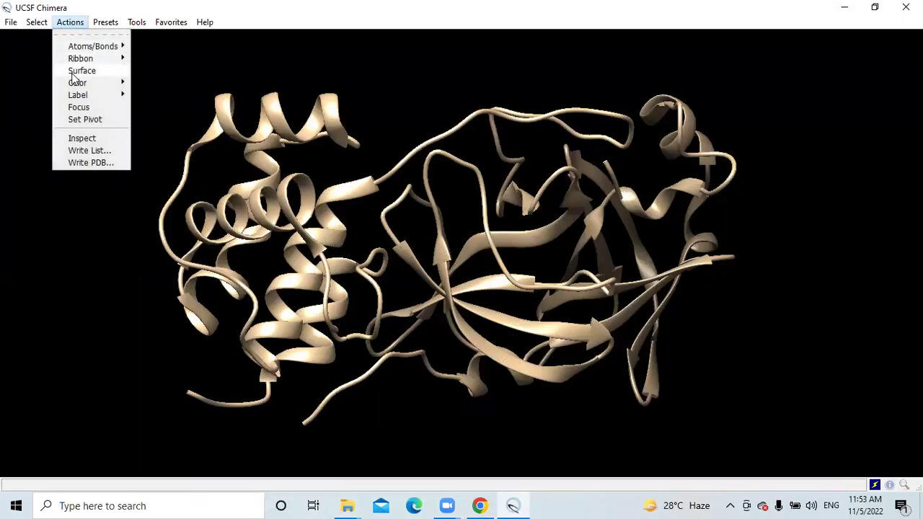
{"action": "mouse_move", "coordinate": [77, 68]}
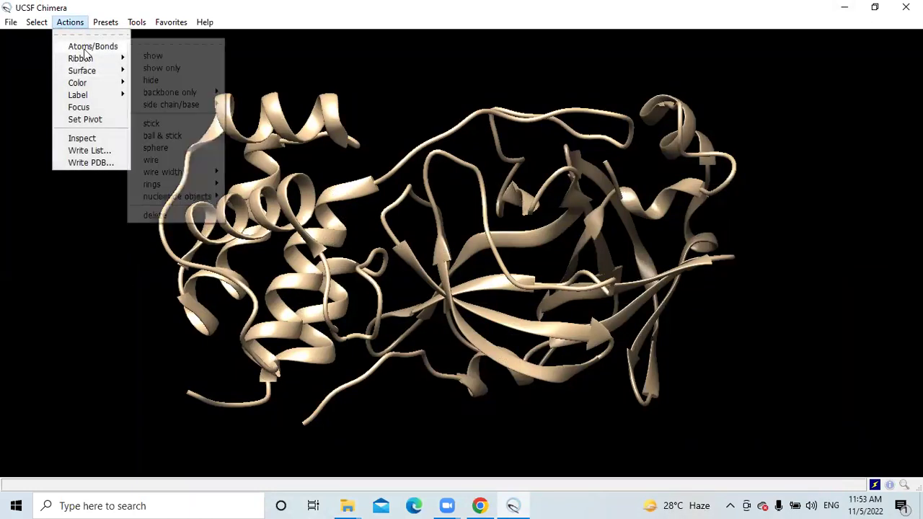
{"action": "left_click", "coordinate": [44, 43]}
{"action": "left_click", "coordinate": [40, 27]}
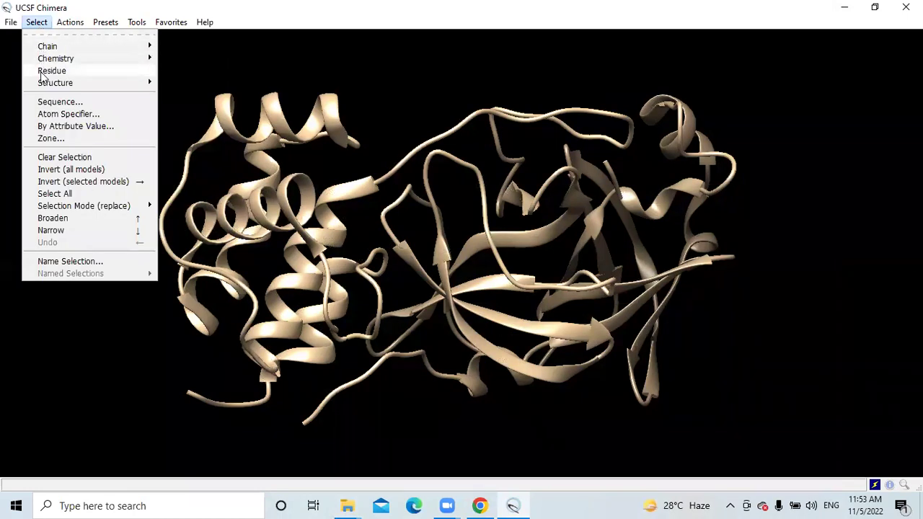
{"action": "mouse_move", "coordinate": [47, 47]}
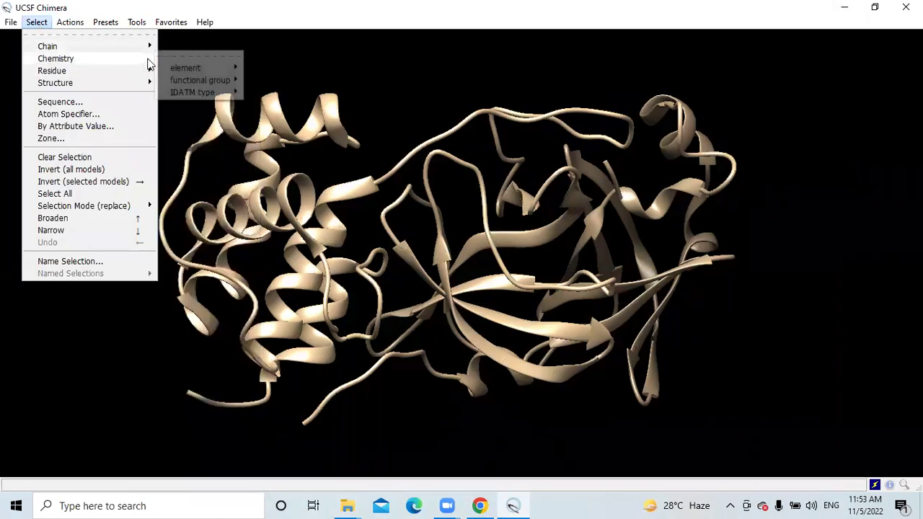
{"action": "mouse_move", "coordinate": [152, 48]}
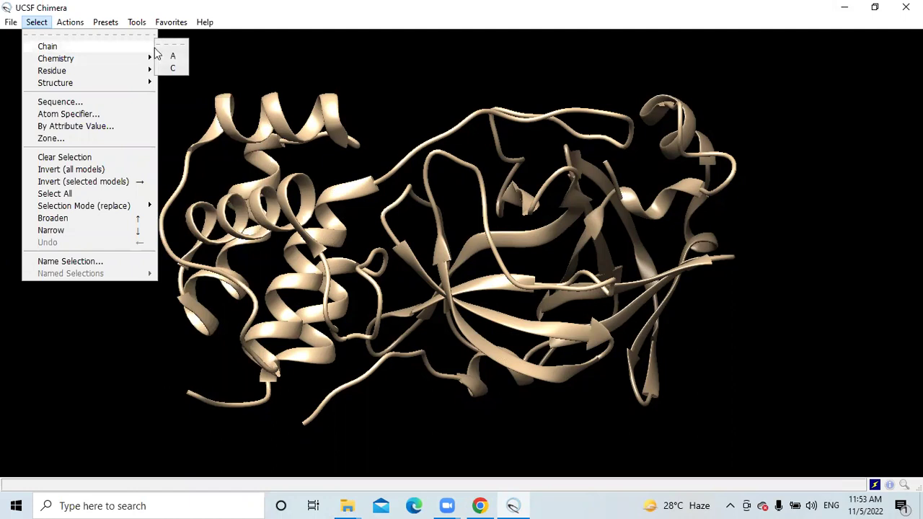
{"action": "left_click", "coordinate": [168, 68]}
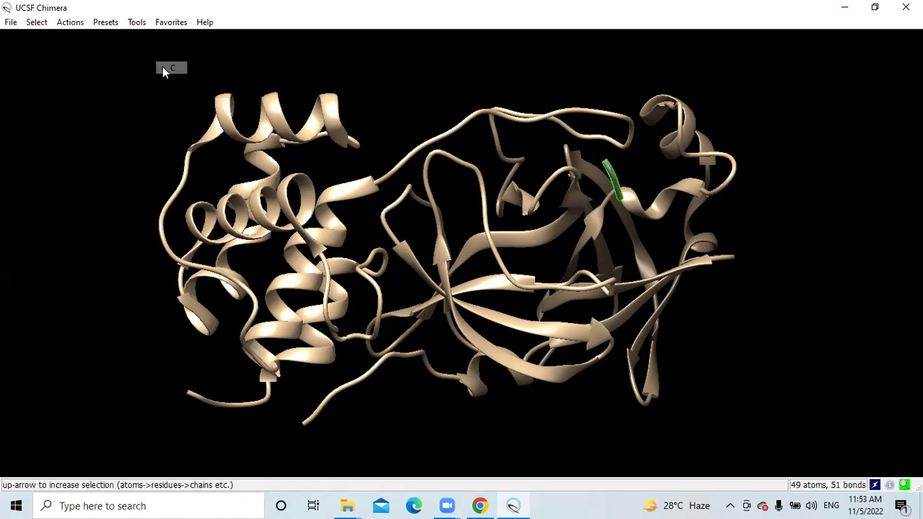
Delete the selected chain C atoms, check the remaining protein, and minimize Chimera.
{"action": "left_click", "coordinate": [79, 26]}
{"action": "mouse_move", "coordinate": [82, 47]}
{"action": "left_click", "coordinate": [170, 216]}
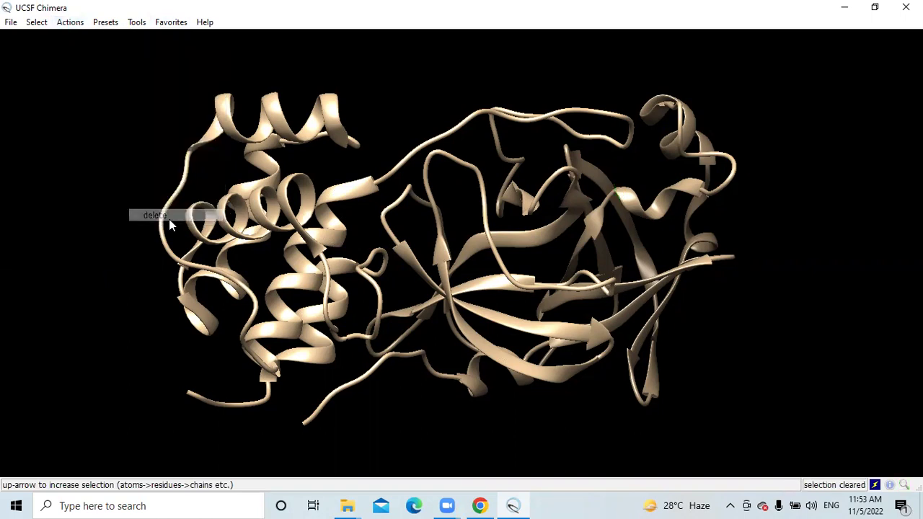
{"action": "left_click_drag", "start_coordinate": [492, 283], "coordinate": [187, 268]}
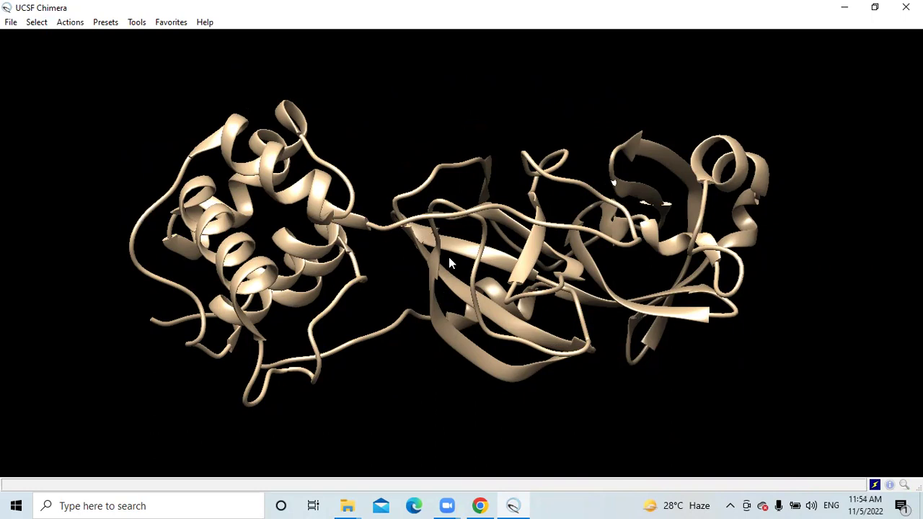
{"action": "left_click", "coordinate": [842, 9]}
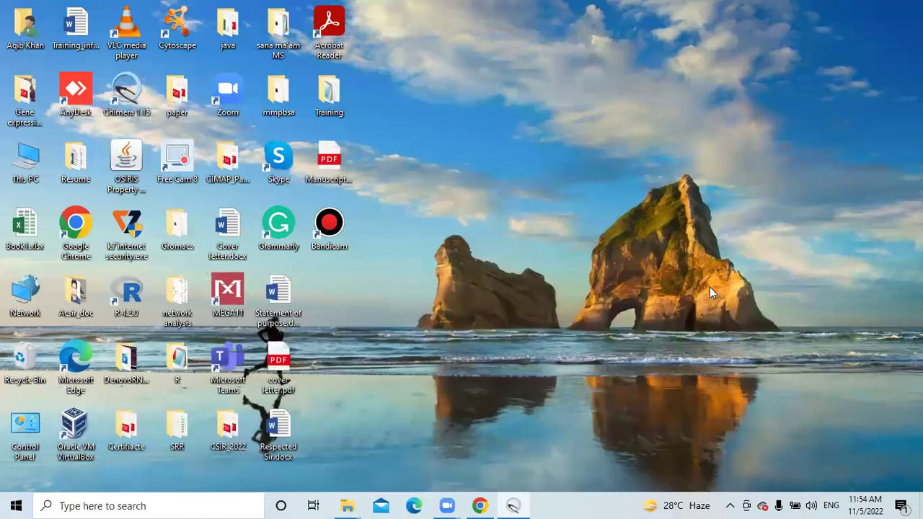
Refresh the desktop and restore Chrome showing the RCSB 6LU7 page.
{"action": "right_click", "coordinate": [493, 121]}
{"action": "left_click", "coordinate": [454, 164]}
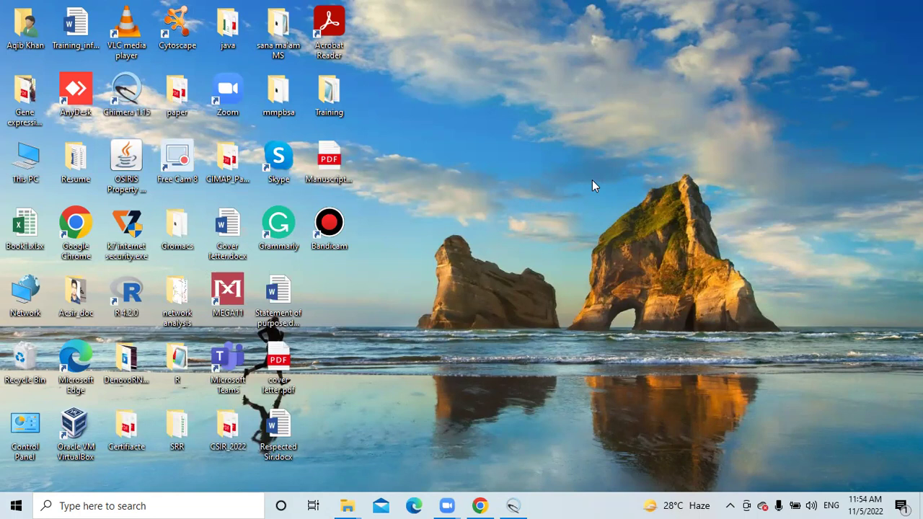
{"action": "left_click", "coordinate": [480, 505]}
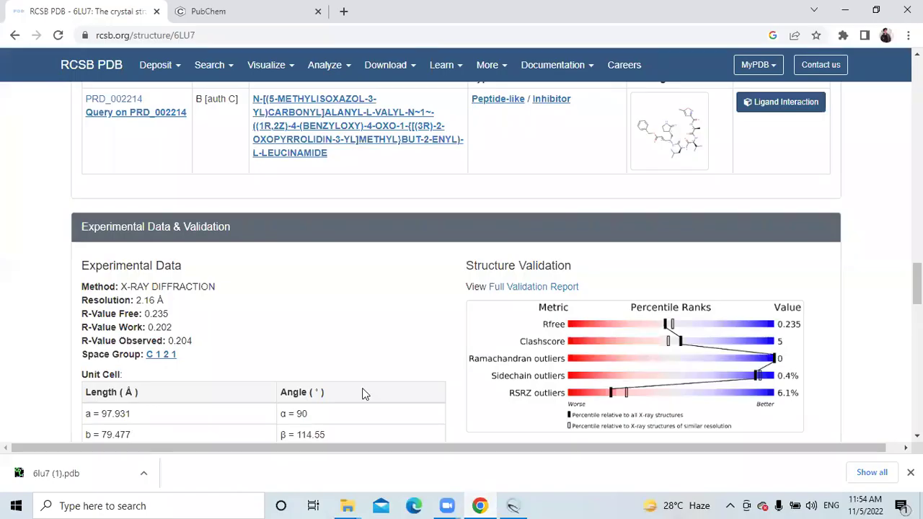
{"action": "scroll", "coordinate": [362, 388], "scroll_direction": "up", "scroll_amount": 8}
Open SWISS-MODEL in a new tab via a Google search for swissmodel, start modelling, and return to RCSB.
{"action": "left_click", "coordinate": [343, 11]}
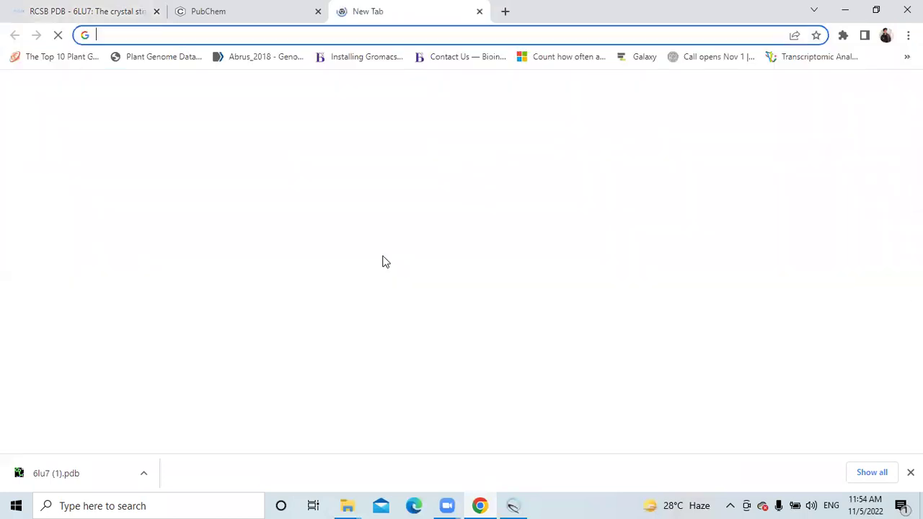
{"action": "left_click", "coordinate": [347, 284]}
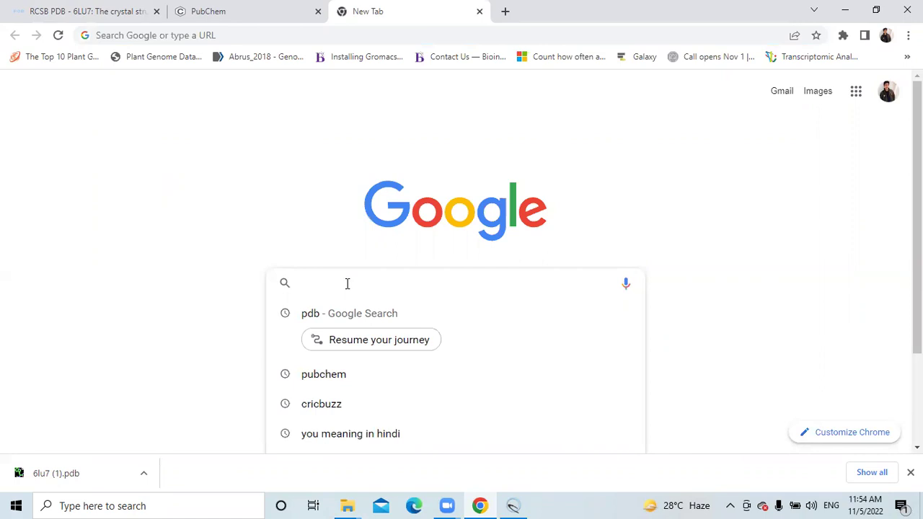
{"action": "type", "text": "swiss"}
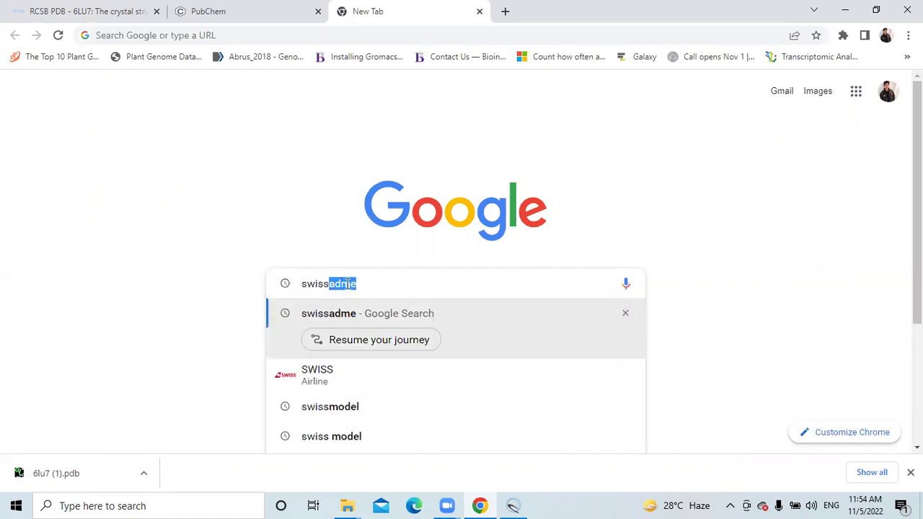
{"action": "type", "text": "model"}
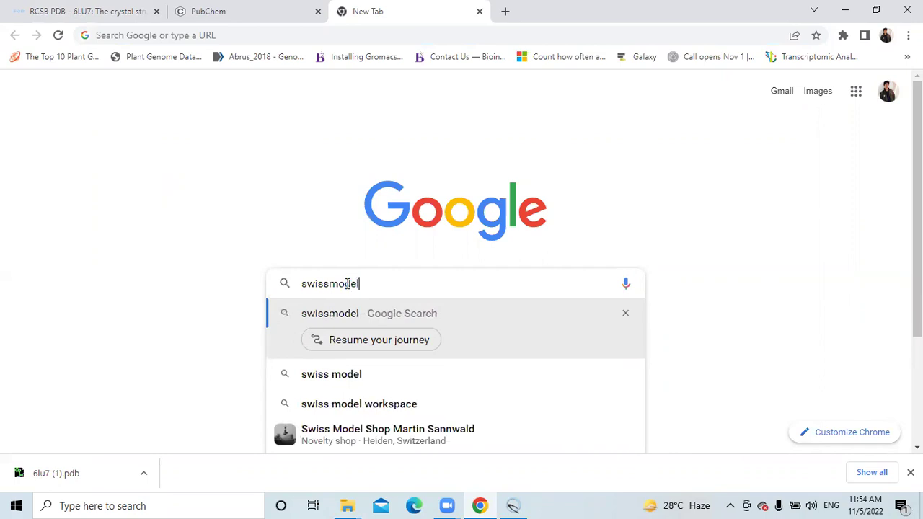
{"action": "key", "text": "Return"}
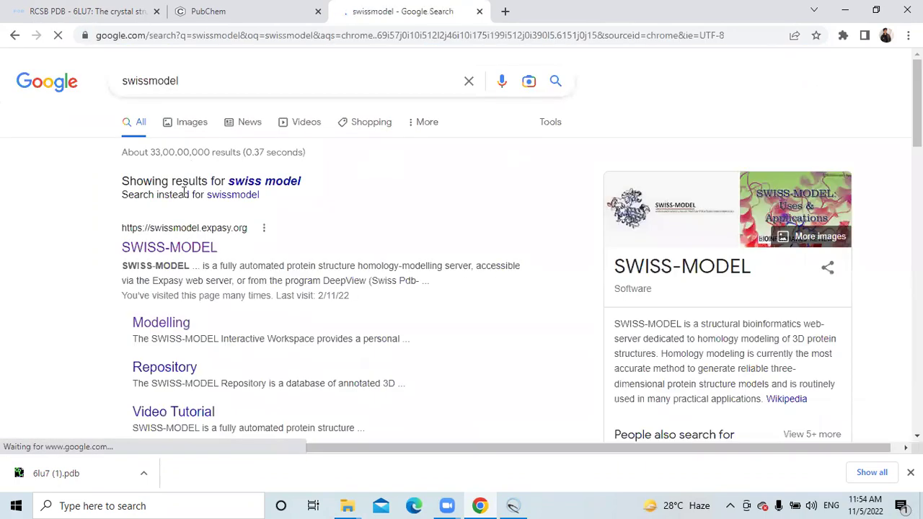
{"action": "left_click", "coordinate": [176, 245]}
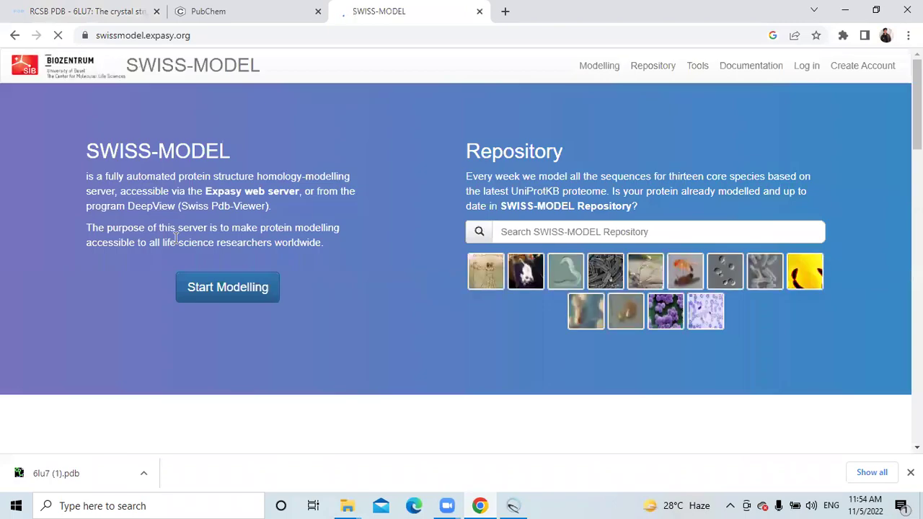
{"action": "left_click", "coordinate": [203, 290]}
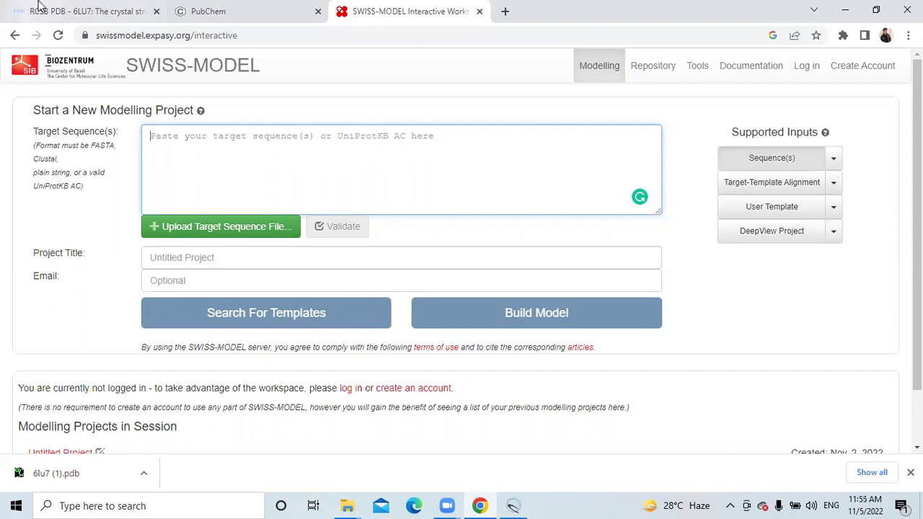
{"action": "left_click", "coordinate": [72, 11]}
{"action": "scroll", "coordinate": [510, 192], "scroll_direction": "up", "scroll_amount": 15}
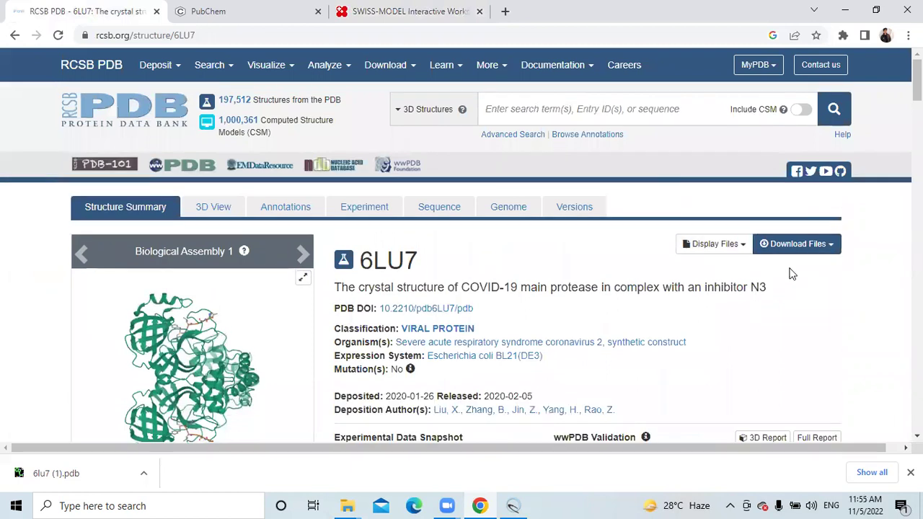
Download the 6LU7 FASTA sequence as rcsb_pdb_6LU7.fasta and show it in the Downloads folder.
{"action": "left_click", "coordinate": [822, 245]}
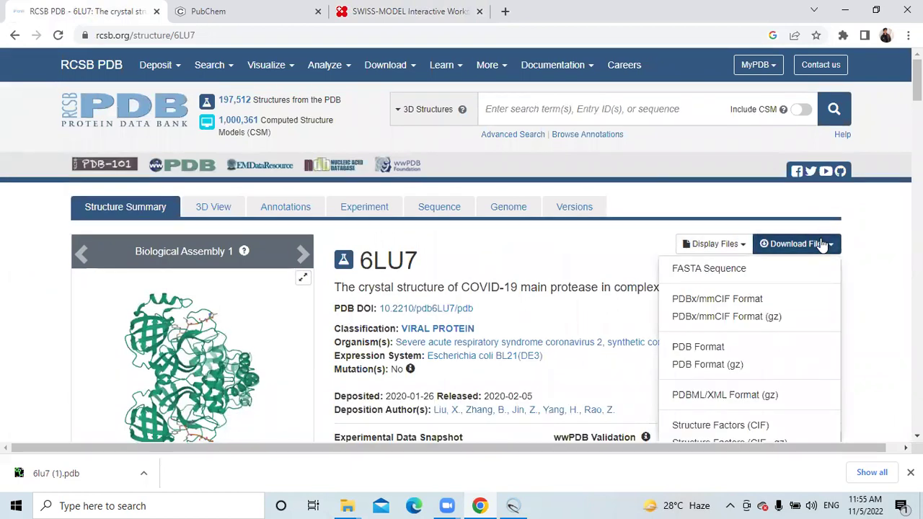
{"action": "left_click", "coordinate": [703, 269]}
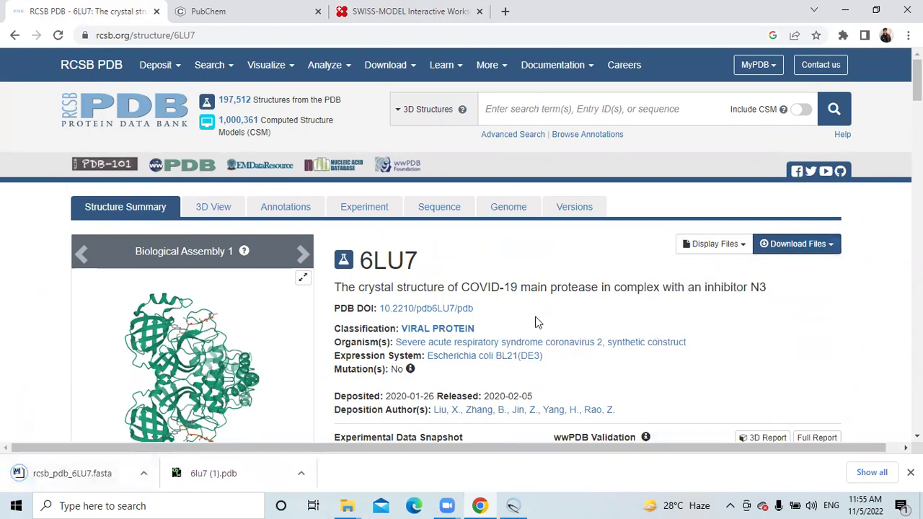
{"action": "mouse_move", "coordinate": [487, 65]}
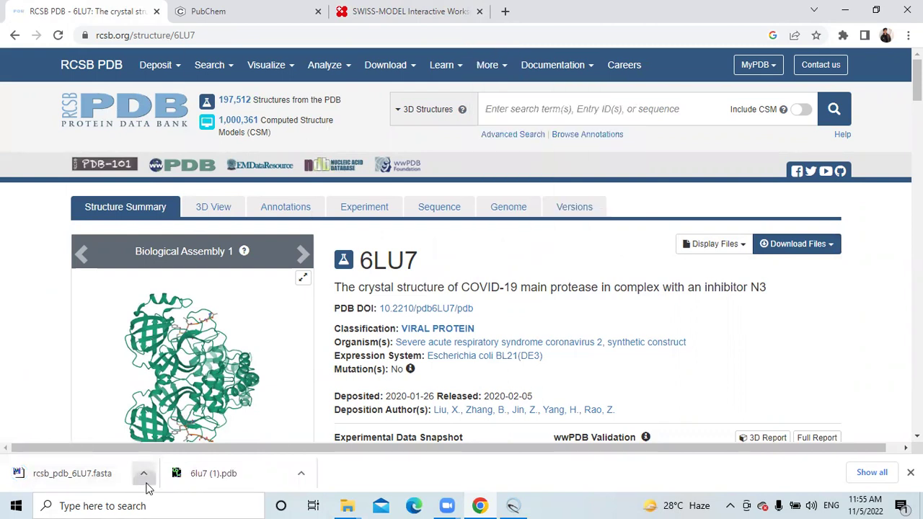
{"action": "left_click", "coordinate": [146, 482]}
{"action": "left_click", "coordinate": [165, 426]}
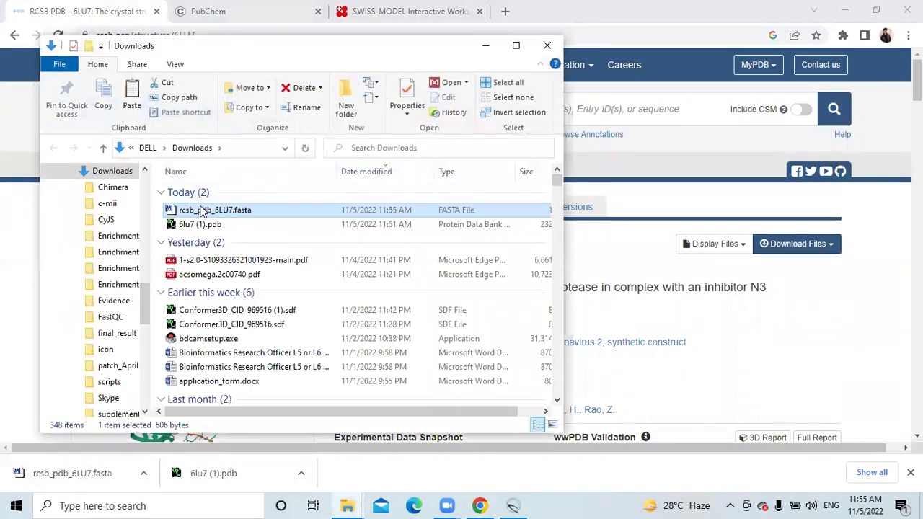
Open rcsb_pdb_6LU7.fasta in Notepad, copy the chain A sequence, and return to Chrome.
{"action": "right_click", "coordinate": [202, 211]}
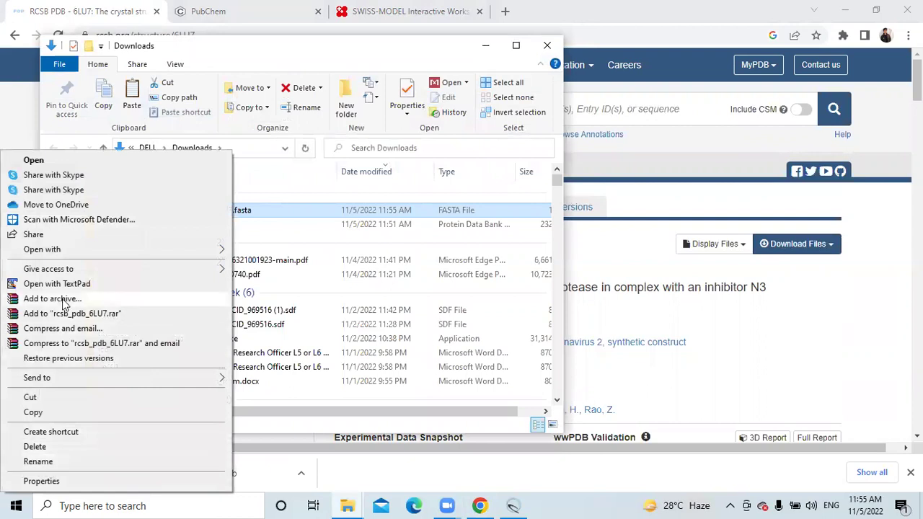
{"action": "mouse_move", "coordinate": [202, 258]}
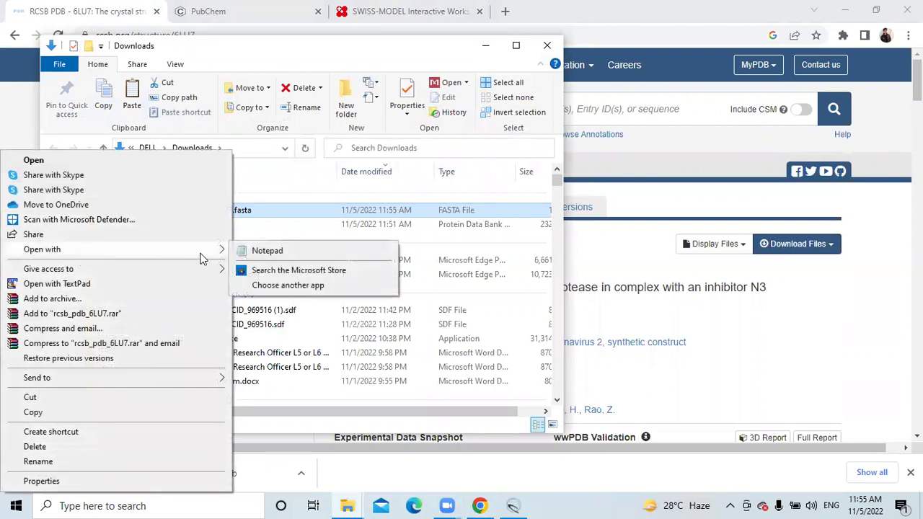
{"action": "left_click", "coordinate": [251, 251]}
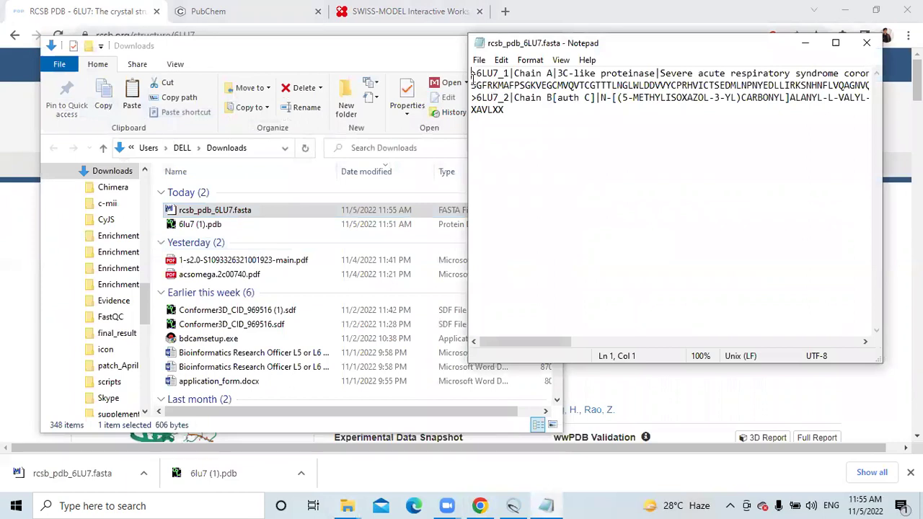
{"action": "left_click_drag", "start_coordinate": [473, 85], "coordinate": [880, 85]}
{"action": "key", "text": "ctrl+c"}
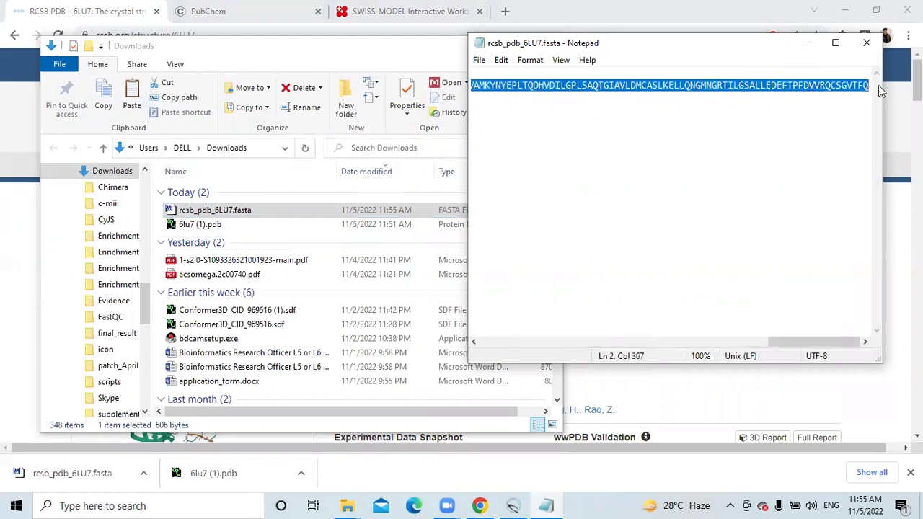
{"action": "left_click", "coordinate": [480, 505]}
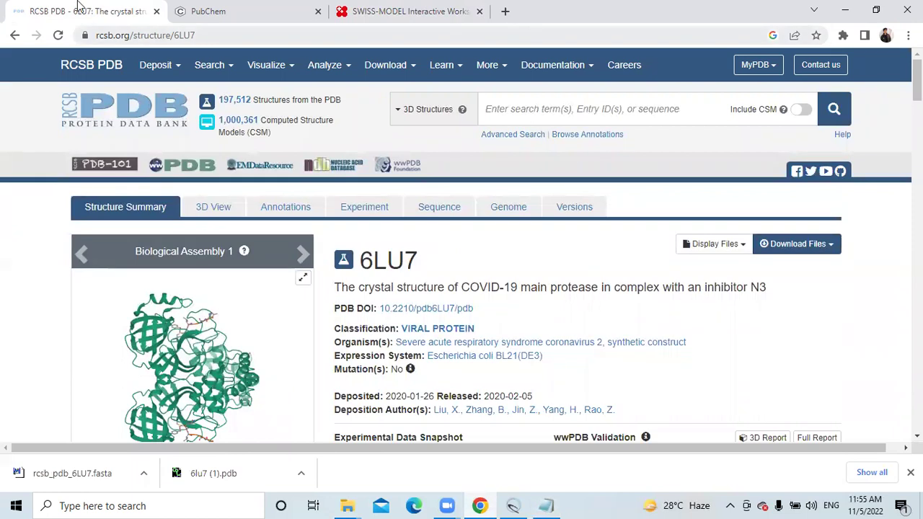
Paste the 306-residue 6LU7 sequence as the SWISS-MODEL target and search for templates.
{"action": "left_click", "coordinate": [404, 11]}
{"action": "left_click", "coordinate": [250, 175]}
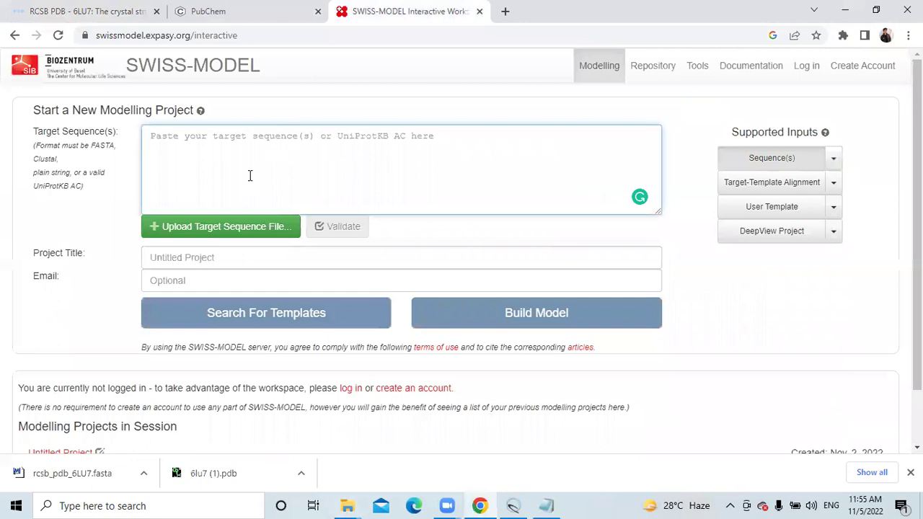
{"action": "key", "text": "ctrl+v"}
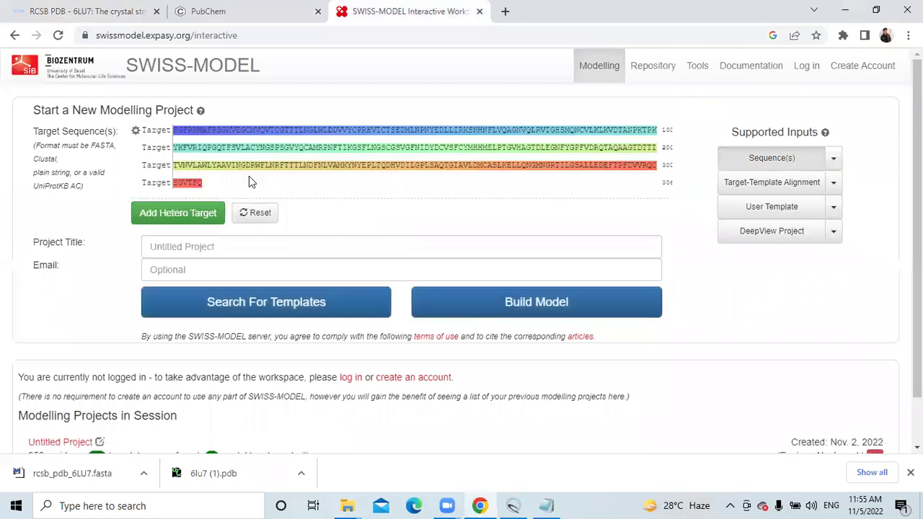
{"action": "left_click", "coordinate": [254, 302]}
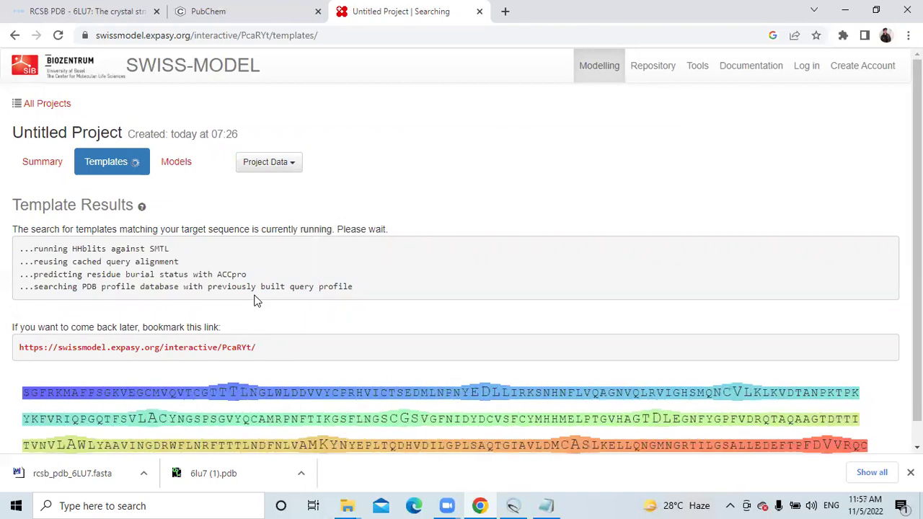
Scroll the Templates page while waiting for the template search to finish.
{"action": "scroll", "coordinate": [254, 300], "scroll_direction": "down", "scroll_amount": 1}
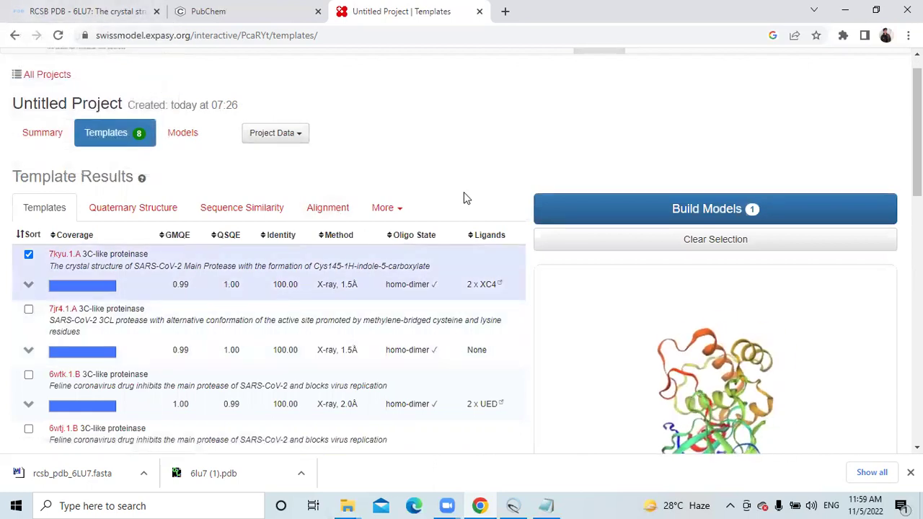
Scroll through the 8 template results, then return to the RCSB PDB 6LU7 page.
{"action": "scroll", "coordinate": [467, 198], "scroll_direction": "down", "scroll_amount": 3}
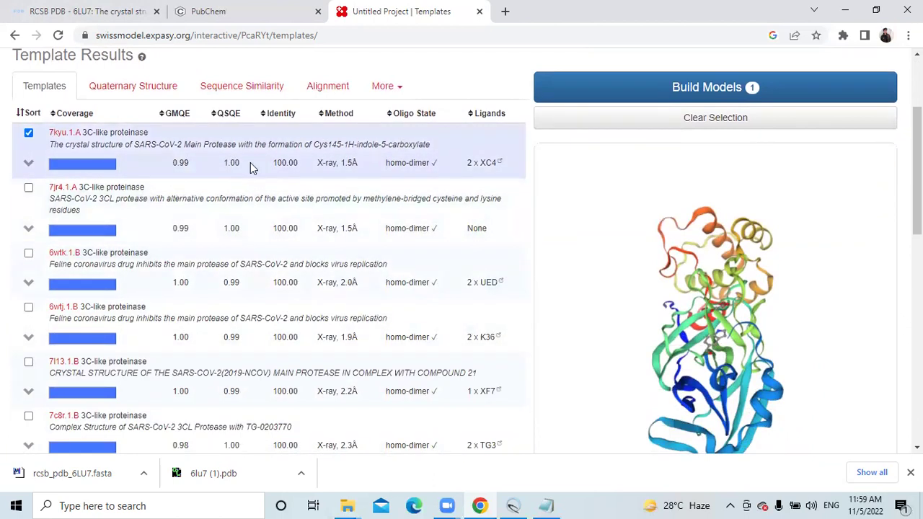
{"action": "left_click", "coordinate": [107, 6]}
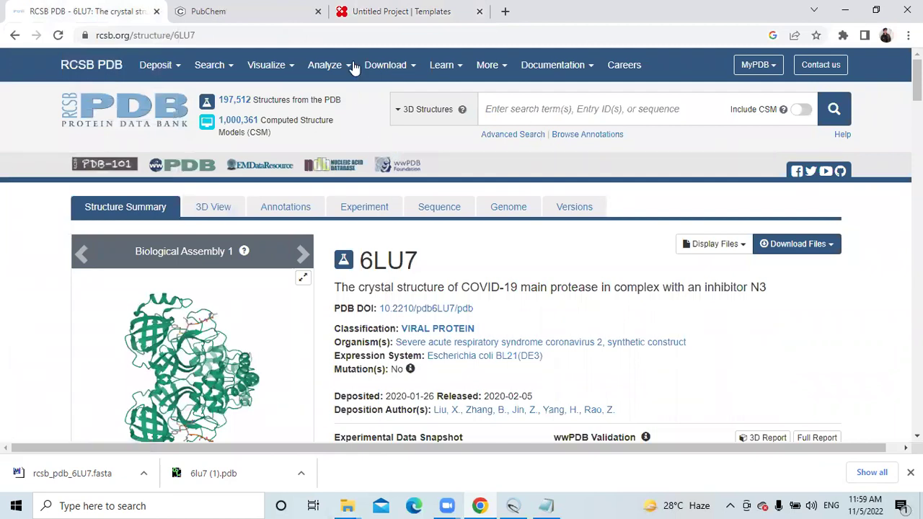
Return to the SWISS-MODEL Template Results with 7kyu.1.A selected.
{"action": "left_click", "coordinate": [339, 11]}
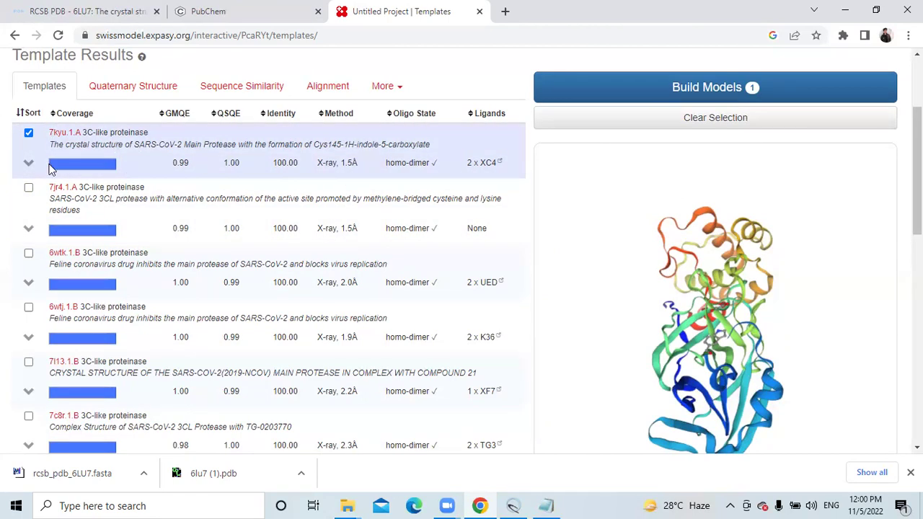
Build the homology model from the 7kyu.1.A template.
{"action": "left_click", "coordinate": [667, 86]}
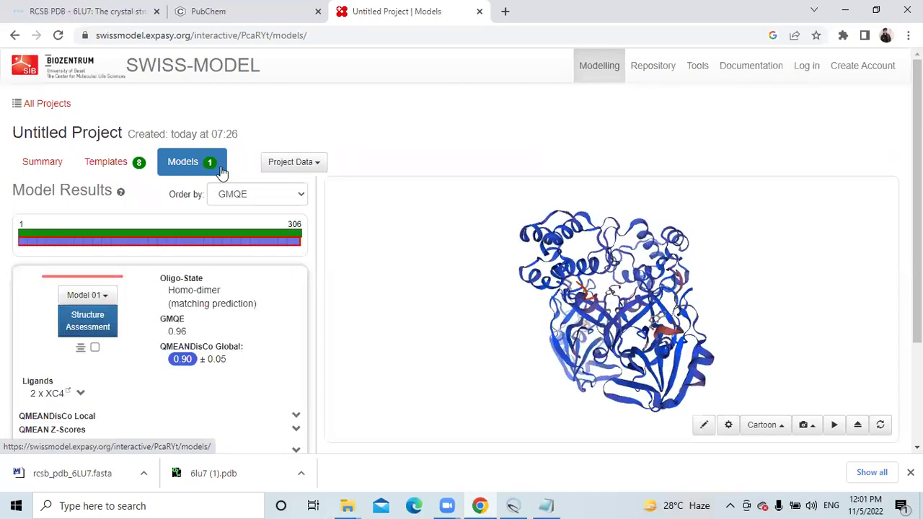
Download Model 01 as a PDB file, then switch to the PubChem home page.
{"action": "left_click", "coordinate": [158, 289]}
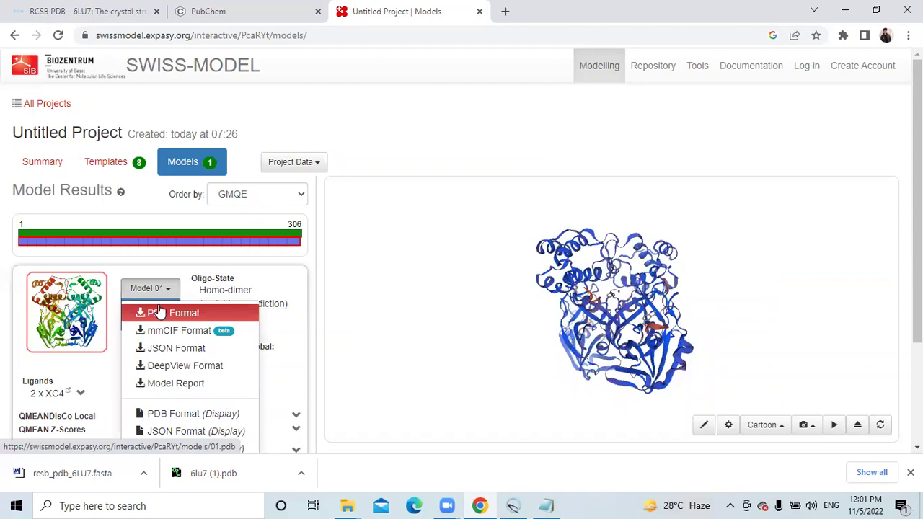
{"action": "left_click", "coordinate": [158, 312]}
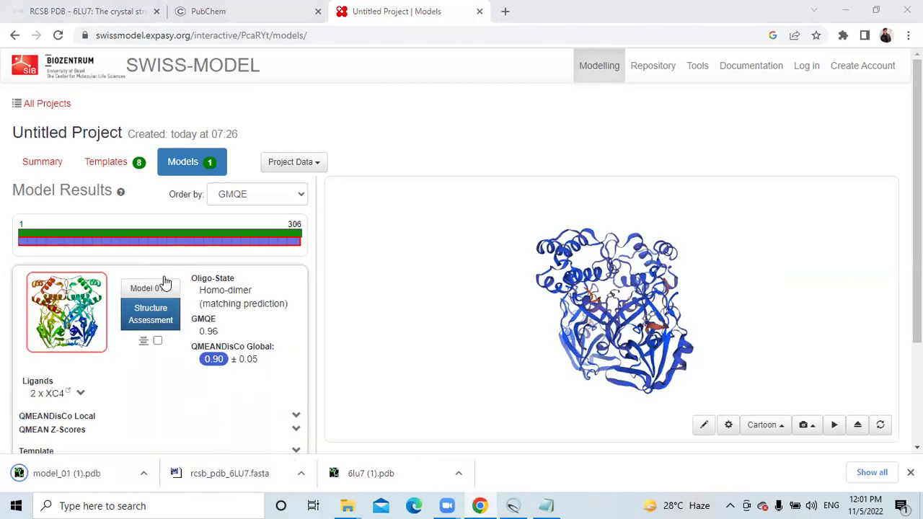
{"action": "left_click", "coordinate": [259, 13]}
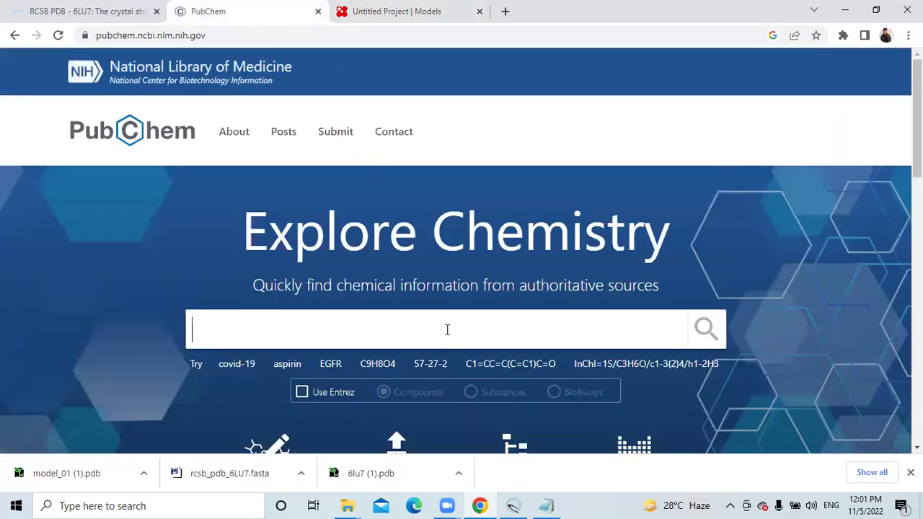
Search PubChem for 'curcumin' and view the best match, CID 969516.
{"action": "left_click", "coordinate": [377, 328]}
{"action": "type", "text": "curcumin"}
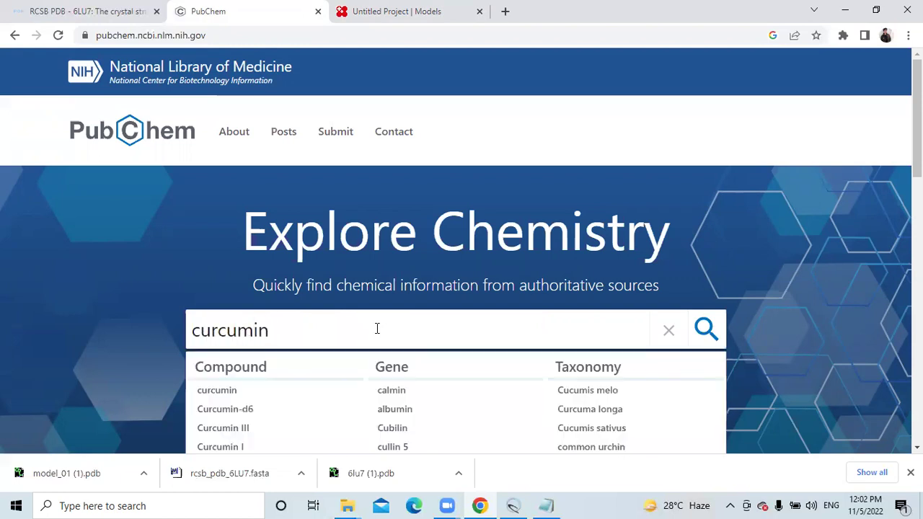
{"action": "key", "text": "Return"}
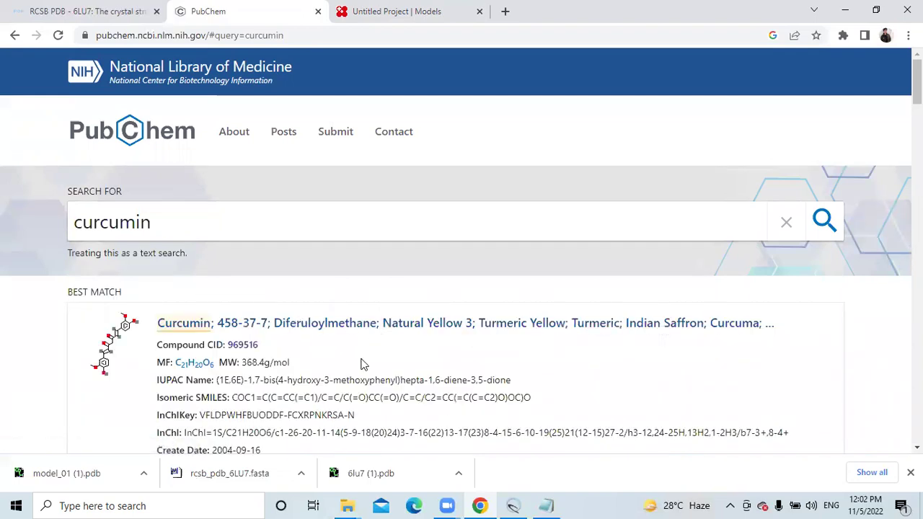
{"action": "scroll", "coordinate": [344, 365], "scroll_direction": "down", "scroll_amount": 2}
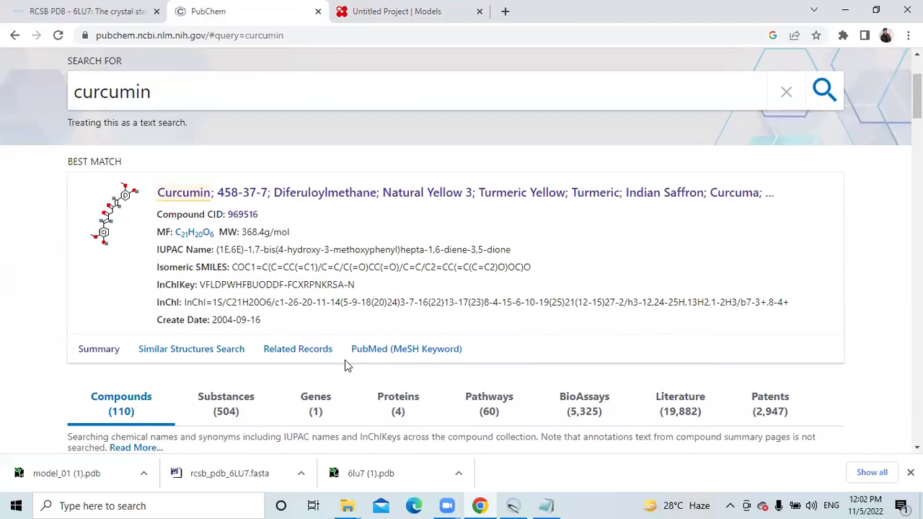
Open the Curcumin (CID 969516) page and save its 2D structure as an SDF file.
{"action": "left_click", "coordinate": [286, 202]}
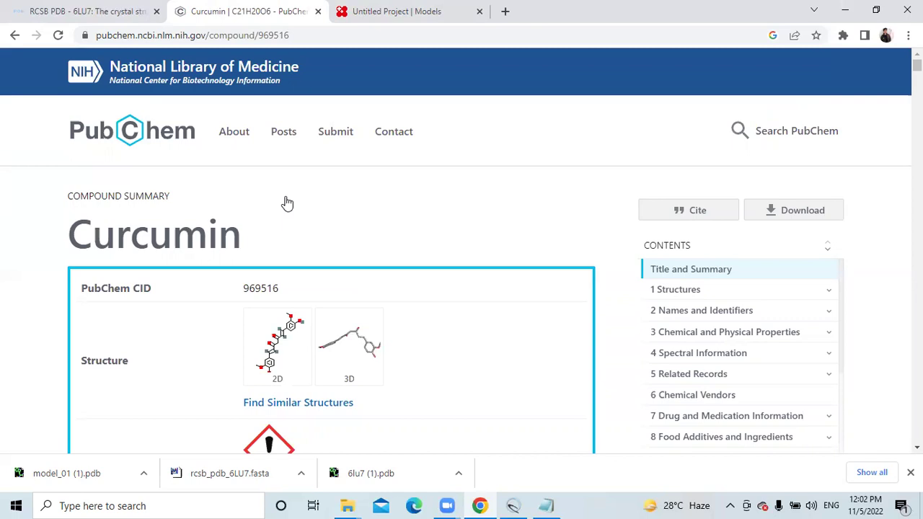
{"action": "scroll", "coordinate": [287, 203], "scroll_direction": "down", "scroll_amount": 1}
{"action": "scroll", "coordinate": [287, 203], "scroll_direction": "down", "scroll_amount": 2}
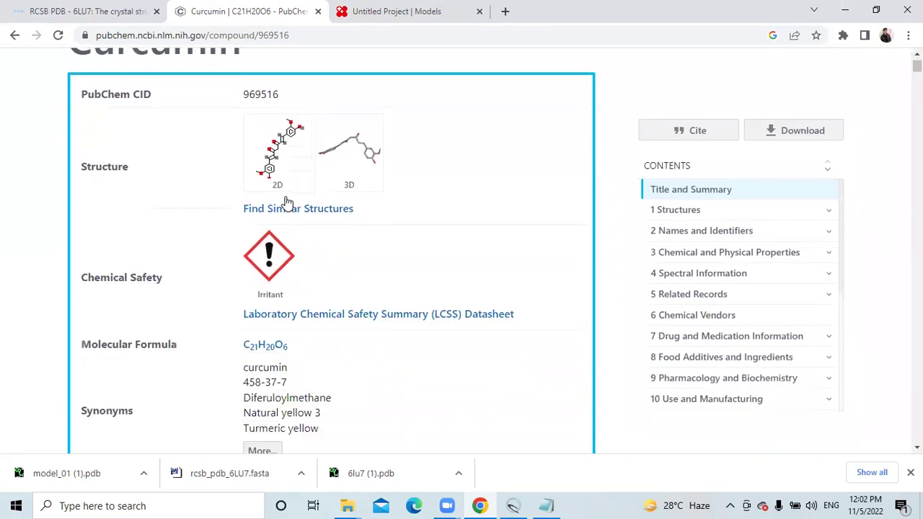
{"action": "scroll", "coordinate": [287, 204], "scroll_direction": "down", "scroll_amount": 10}
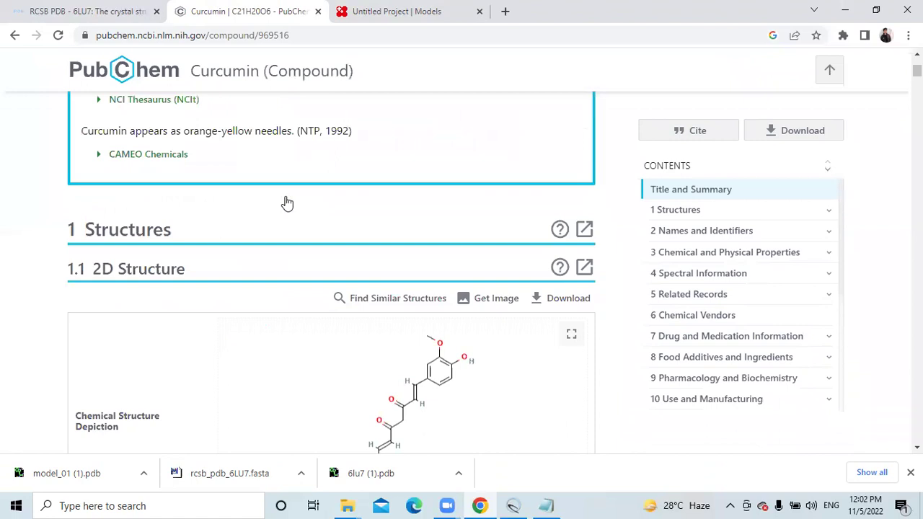
{"action": "left_click", "coordinate": [542, 297]}
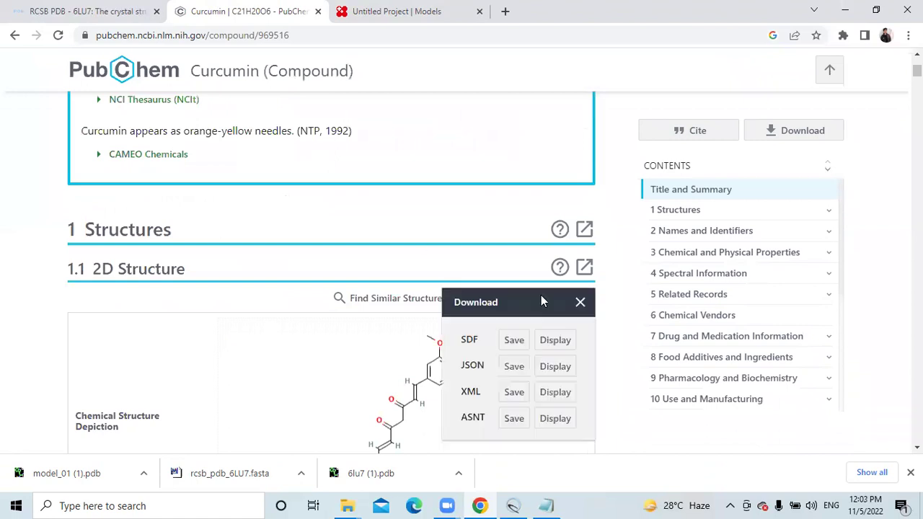
{"action": "left_click", "coordinate": [514, 343]}
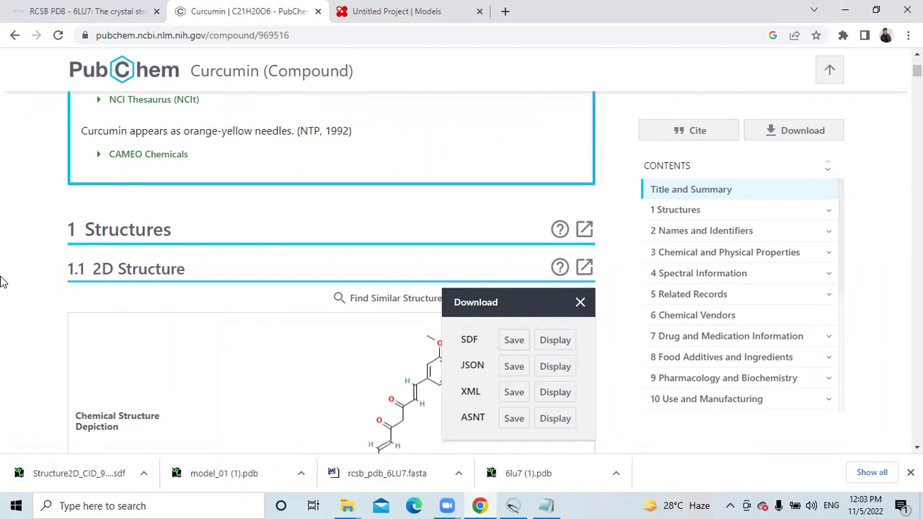
Select curcumin's Canonical SMILES string in PubChem, then open a new tab in a restored window.
{"action": "scroll", "coordinate": [4, 281], "scroll_direction": "down", "scroll_amount": 3}
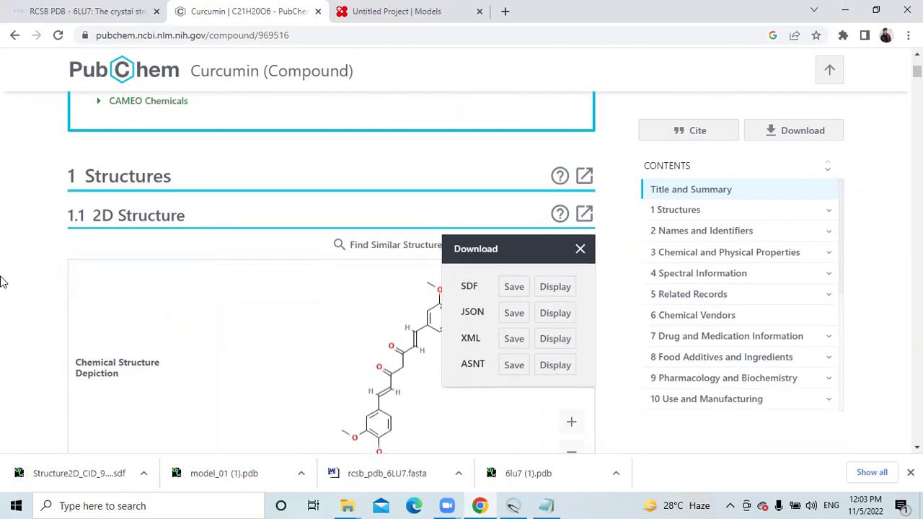
{"action": "scroll", "coordinate": [7, 193], "scroll_direction": "down", "scroll_amount": 6}
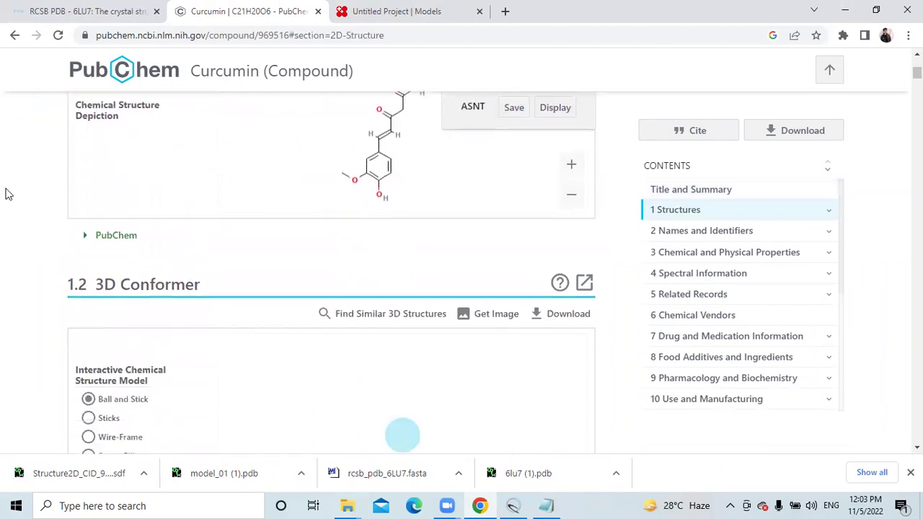
{"action": "scroll", "coordinate": [7, 193], "scroll_direction": "down", "scroll_amount": 3}
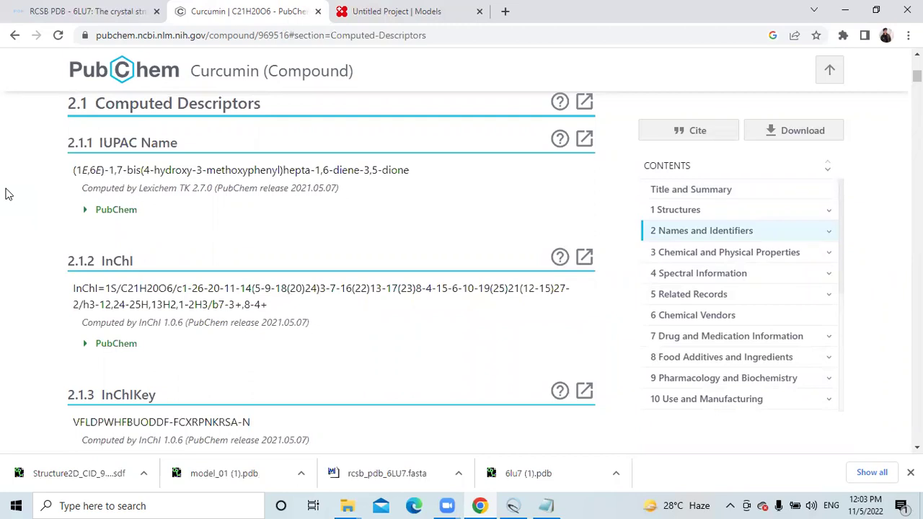
{"action": "scroll", "coordinate": [5, 194], "scroll_direction": "down", "scroll_amount": 3}
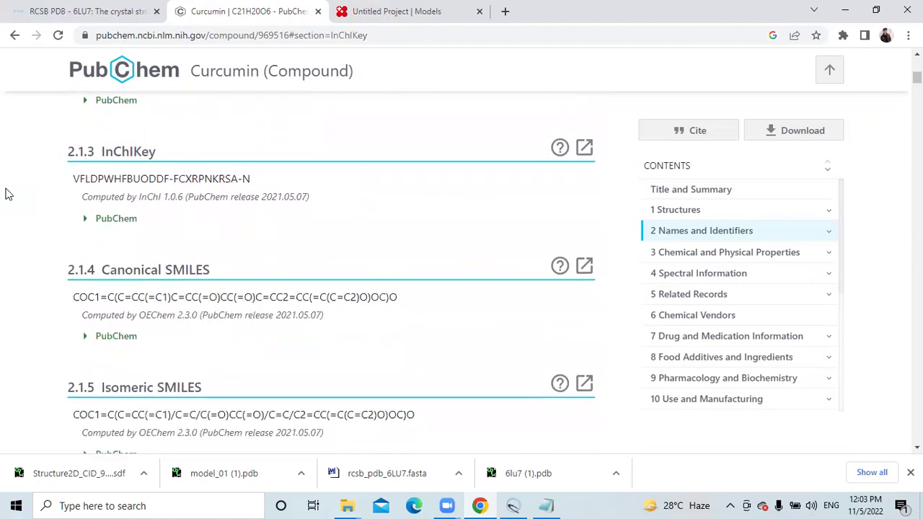
{"action": "left_click_drag", "start_coordinate": [72, 304], "coordinate": [405, 305]}
{"action": "key", "text": "ctrl+c"}
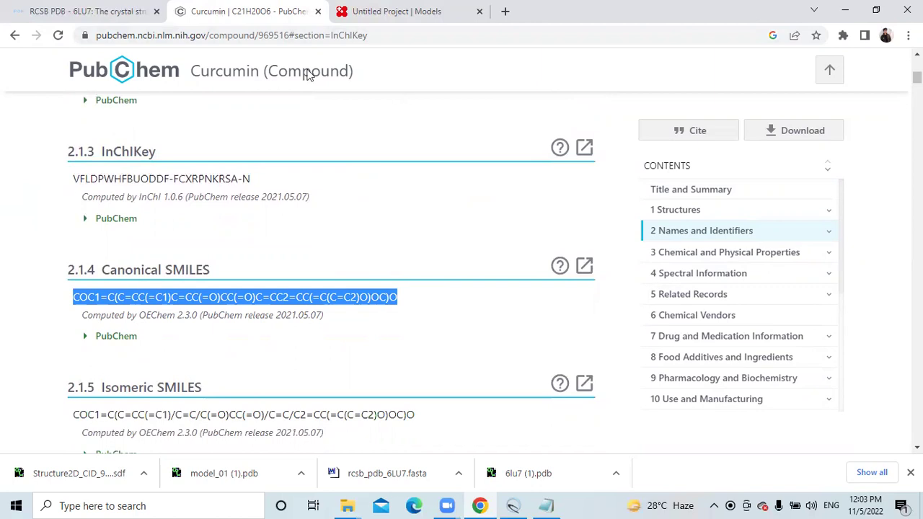
{"action": "double_click", "coordinate": [785, 10]}
{"action": "left_click", "coordinate": [292, 24]}
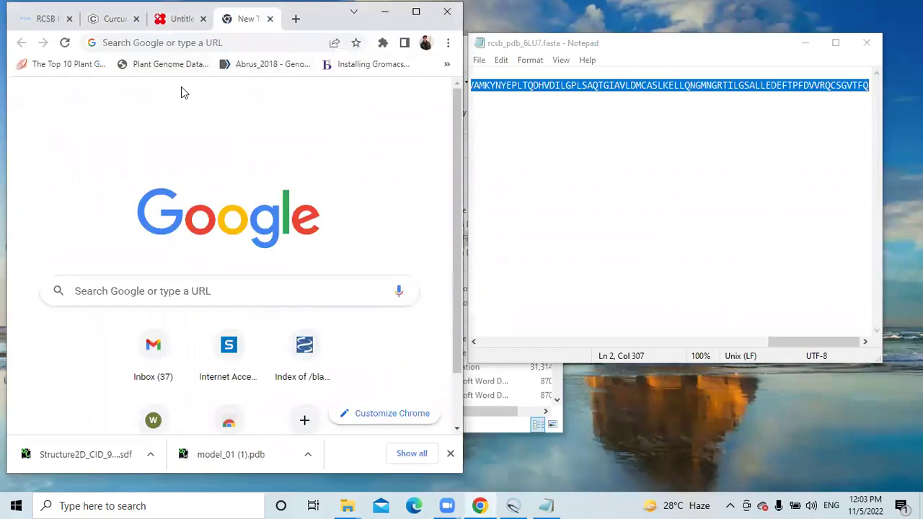
Search Google for 'swissadme' on the new tab.
{"action": "left_click", "coordinate": [198, 292]}
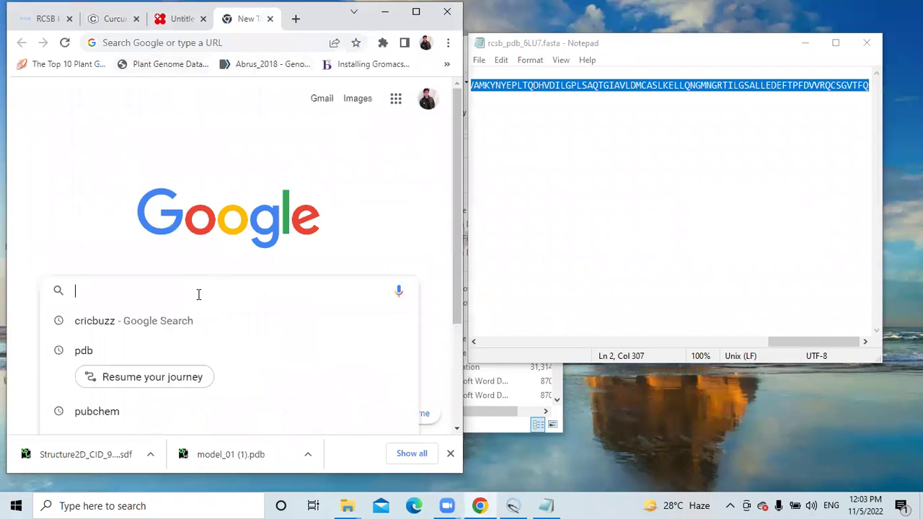
{"action": "left_click", "coordinate": [555, 157]}
{"action": "left_click", "coordinate": [421, 171]}
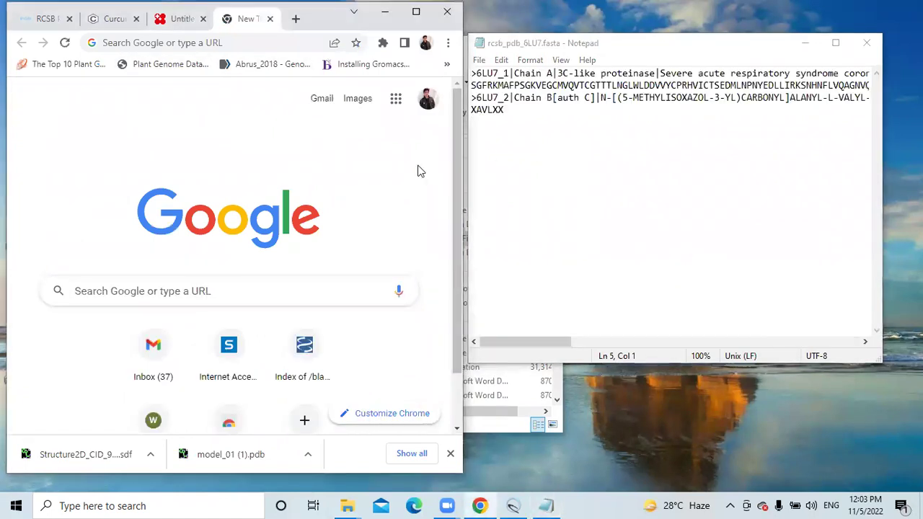
{"action": "left_click", "coordinate": [174, 288]}
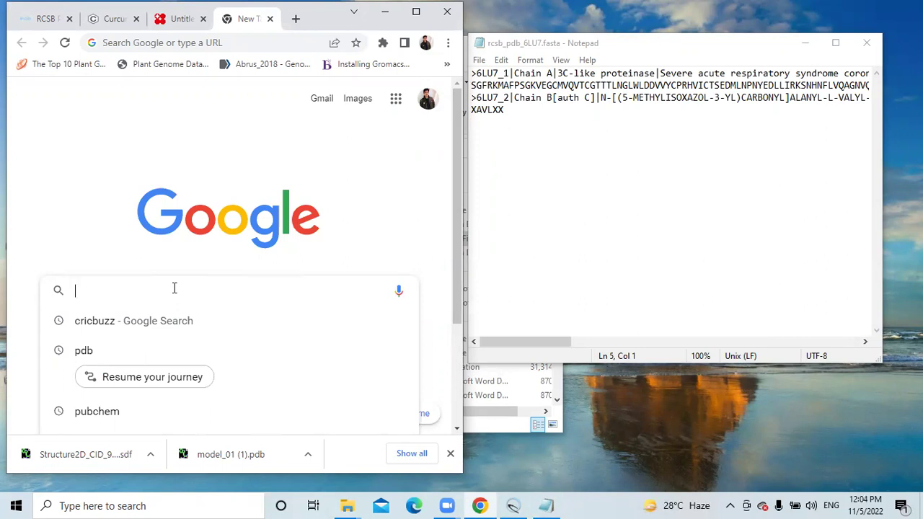
{"action": "type", "text": "a"}
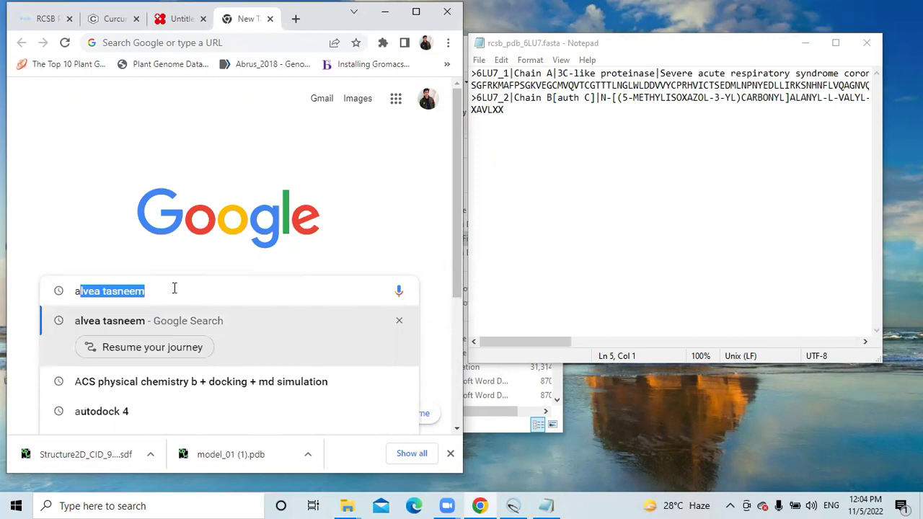
{"action": "key", "text": "BackSpace"}
{"action": "key", "text": "BackSpace"}
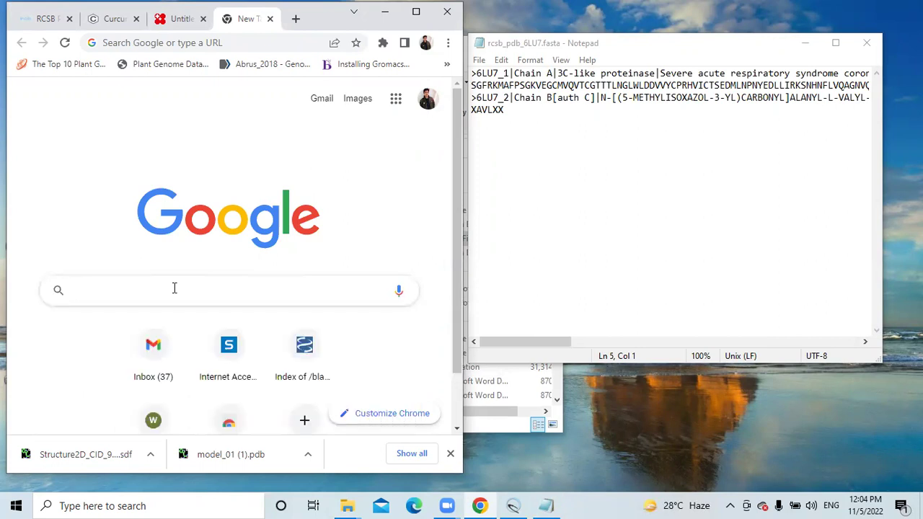
{"action": "type", "text": "swissadme"}
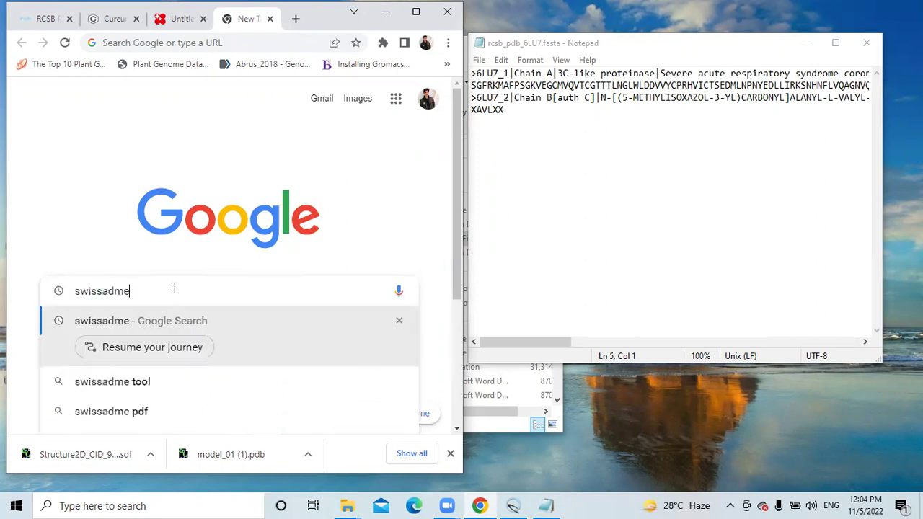
{"action": "key", "text": "Return"}
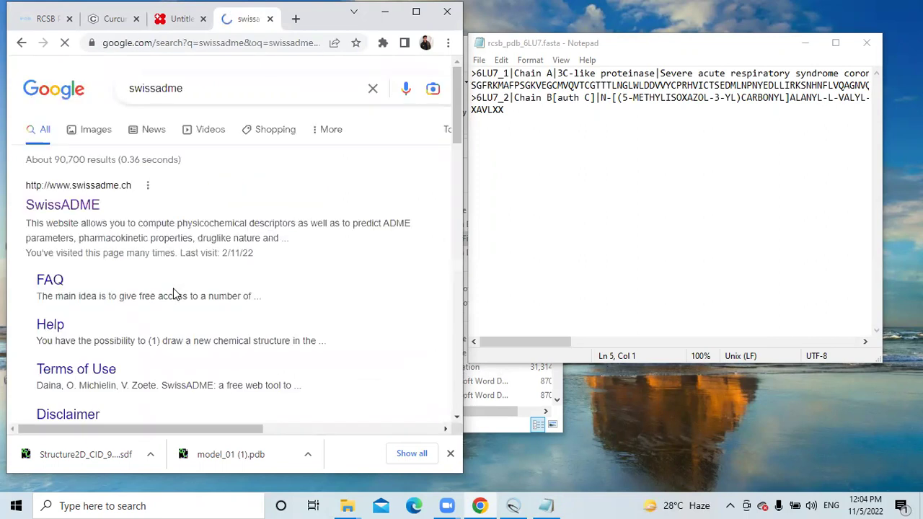
Paste curcumin's SMILES into SwissADME and run the ADME prediction for Molecule 1.
{"action": "left_click", "coordinate": [89, 207]}
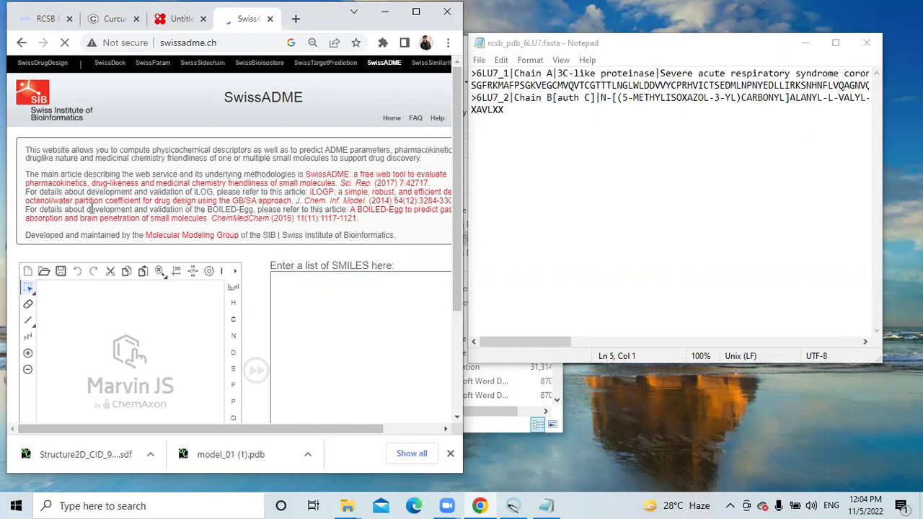
{"action": "left_click", "coordinate": [301, 303]}
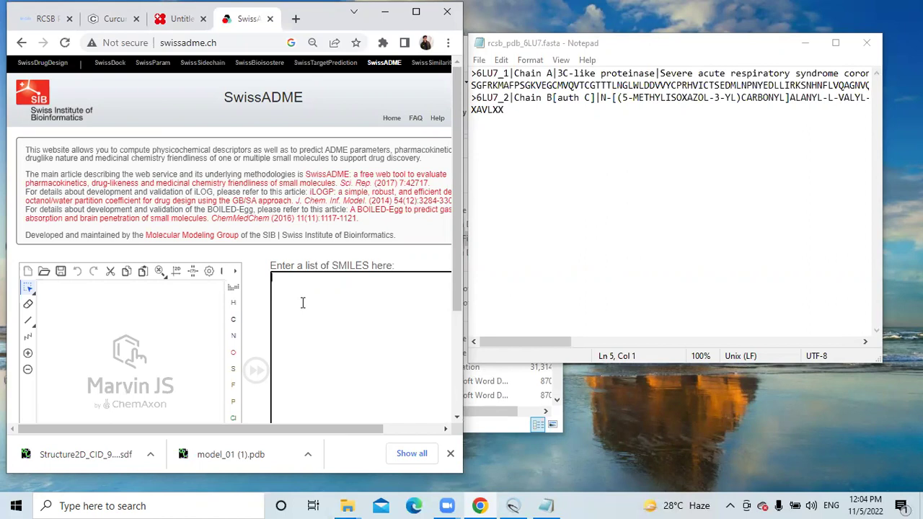
{"action": "key", "text": "ctrl+v"}
{"action": "scroll", "coordinate": [303, 302], "scroll_direction": "down", "scroll_amount": 2}
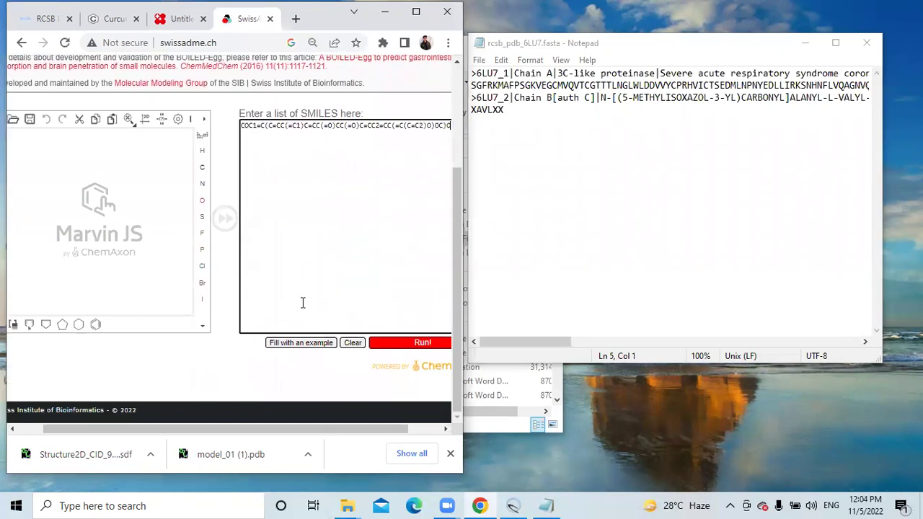
{"action": "left_click", "coordinate": [421, 344]}
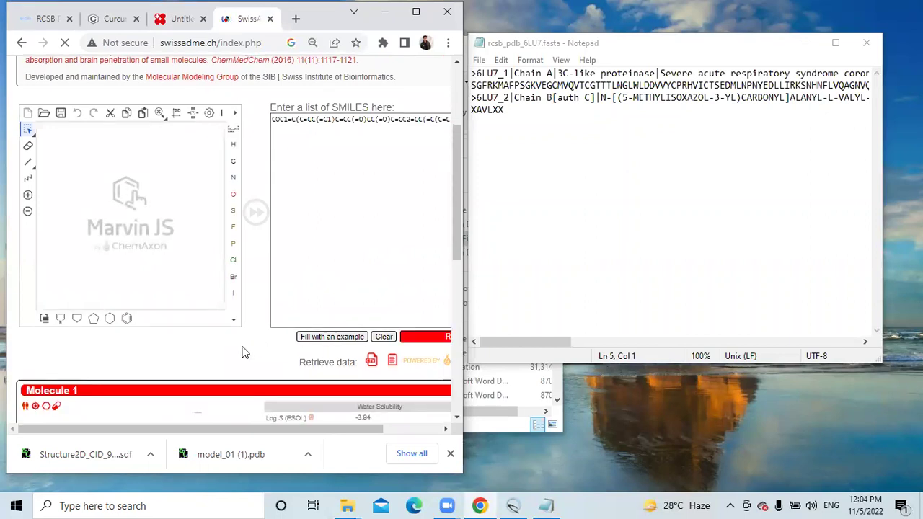
{"action": "scroll", "coordinate": [243, 350], "scroll_direction": "down", "scroll_amount": 5}
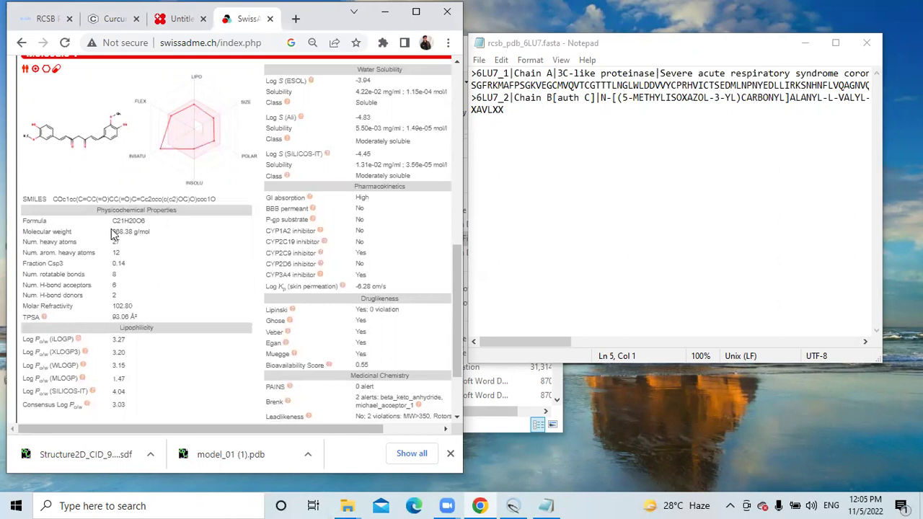
{"action": "left_click_drag", "start_coordinate": [115, 231], "coordinate": [143, 232]}
{"action": "left_click", "coordinate": [143, 231]}
{"action": "scroll", "coordinate": [358, 81], "scroll_direction": "up", "scroll_amount": 7}
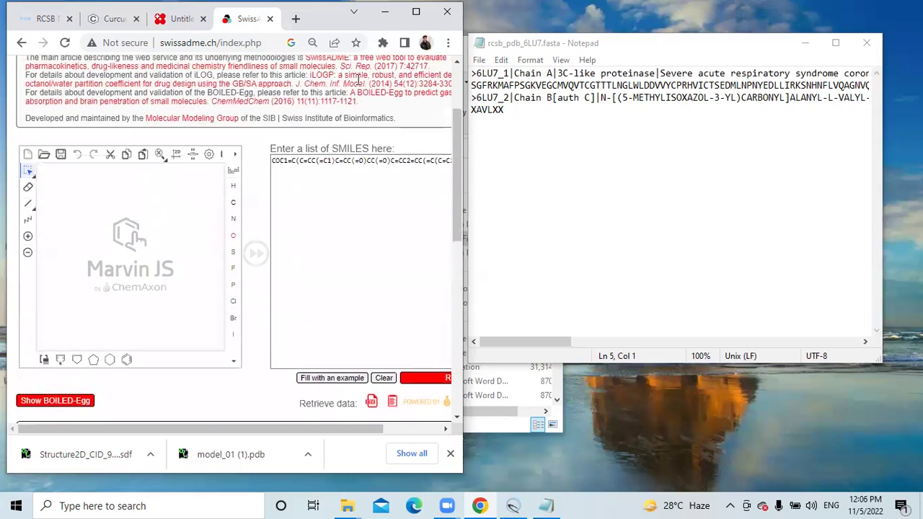
{"action": "scroll", "coordinate": [357, 82], "scroll_direction": "down", "scroll_amount": 9}
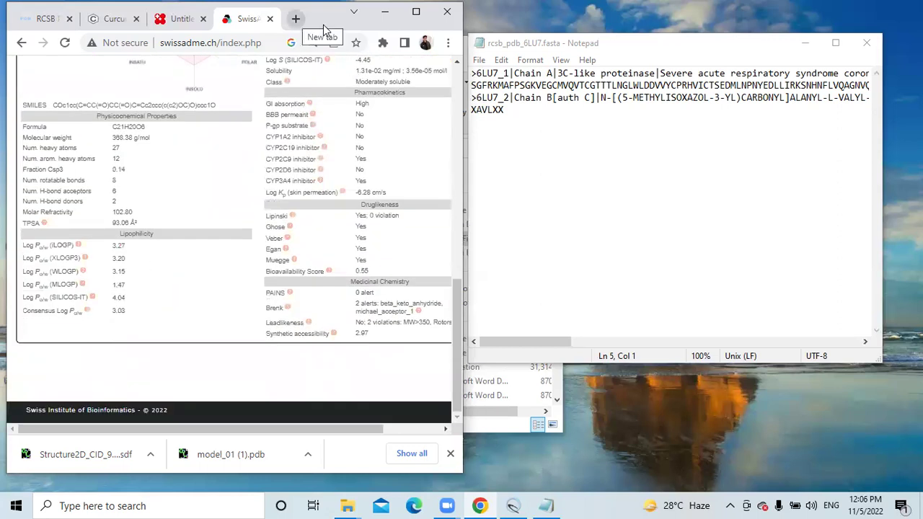
Launch Ubuntu 20.04, try vina, and select the suggested autodock-vina install command.
{"action": "left_click", "coordinate": [296, 19]}
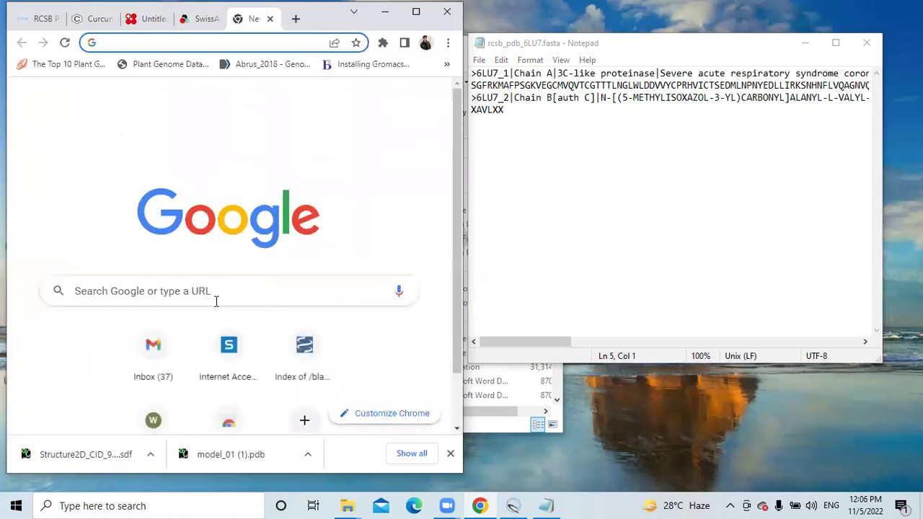
{"action": "left_click", "coordinate": [215, 302]}
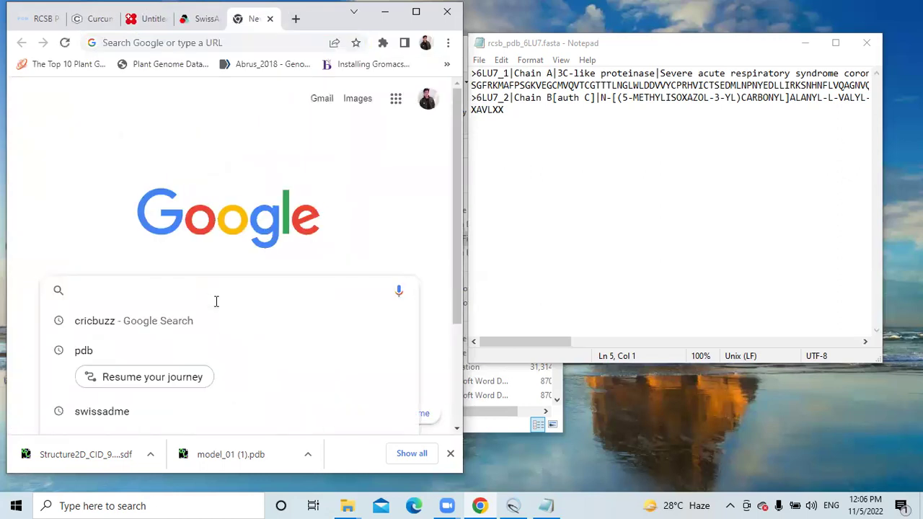
{"action": "left_click", "coordinate": [243, 505]}
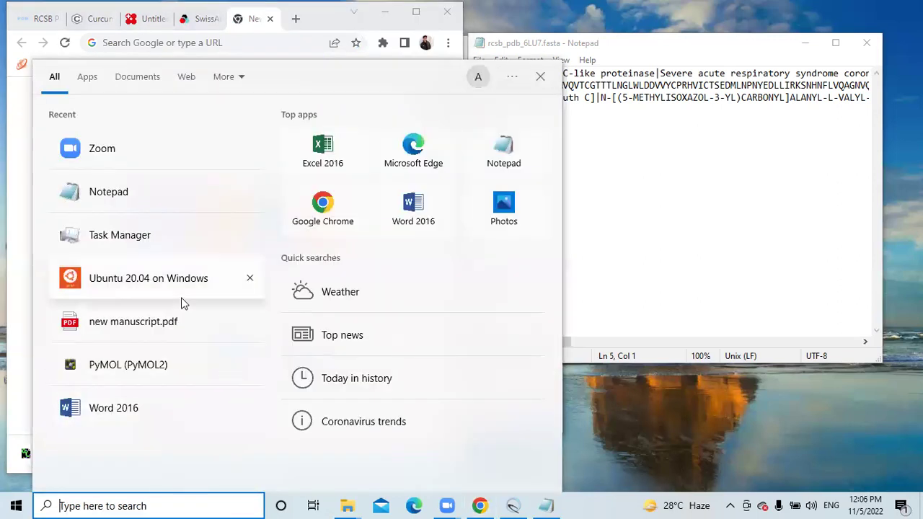
{"action": "left_click", "coordinate": [148, 278]}
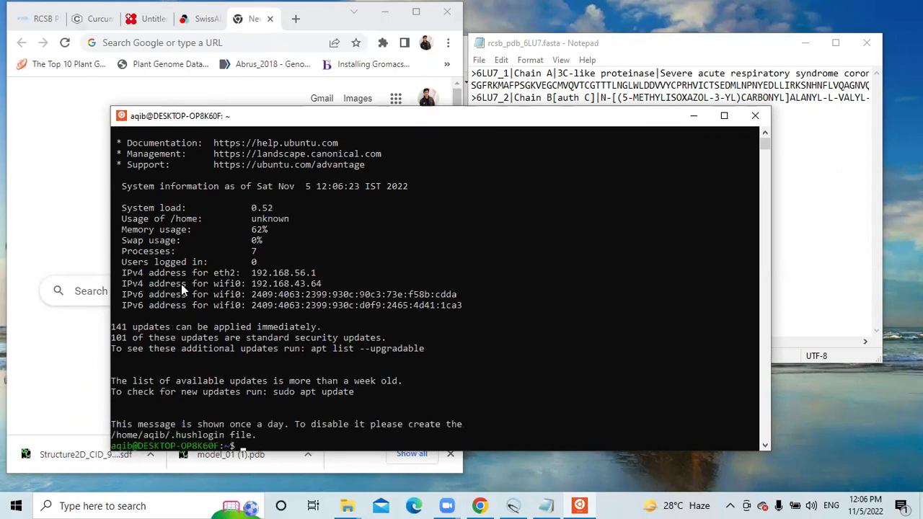
{"action": "scroll", "coordinate": [181, 284], "scroll_direction": "down", "scroll_amount": 7}
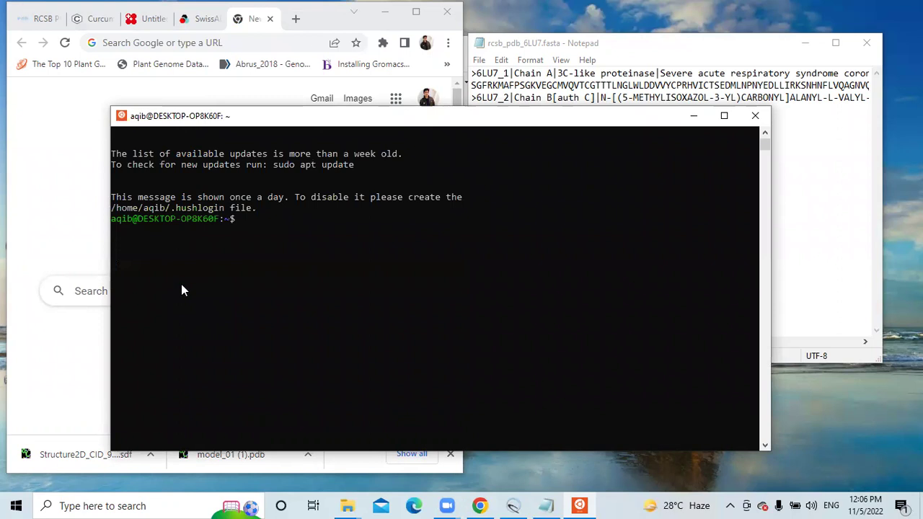
{"action": "type", "text": "vina"}
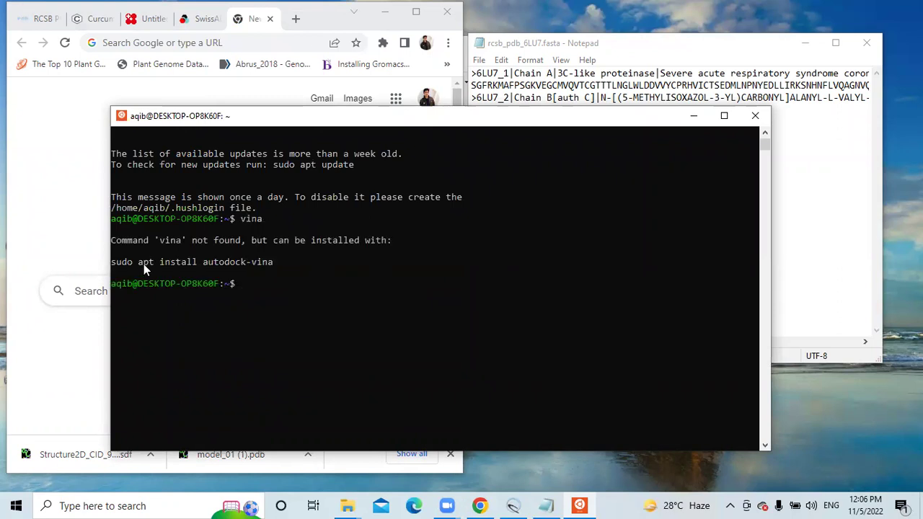
{"action": "left_click_drag", "start_coordinate": [111, 262], "coordinate": [257, 265]}
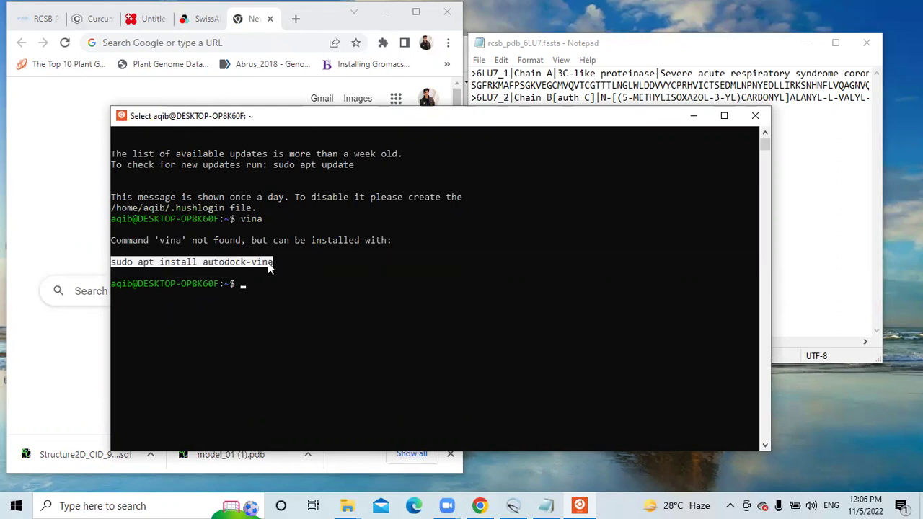
Run 'sudo apt install autodock-vina' and confirm the package installation with y.
{"action": "right_click", "coordinate": [264, 267]}
{"action": "right_click", "coordinate": [258, 273]}
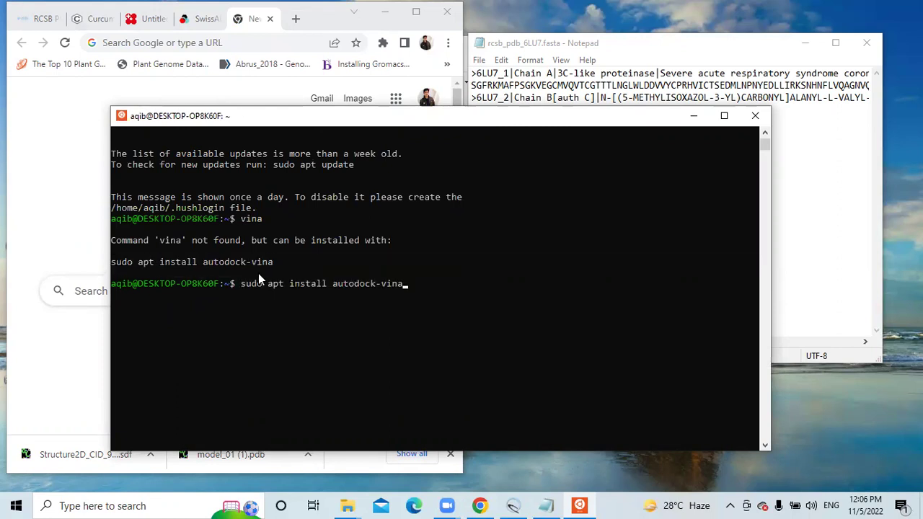
{"action": "key", "text": "Return"}
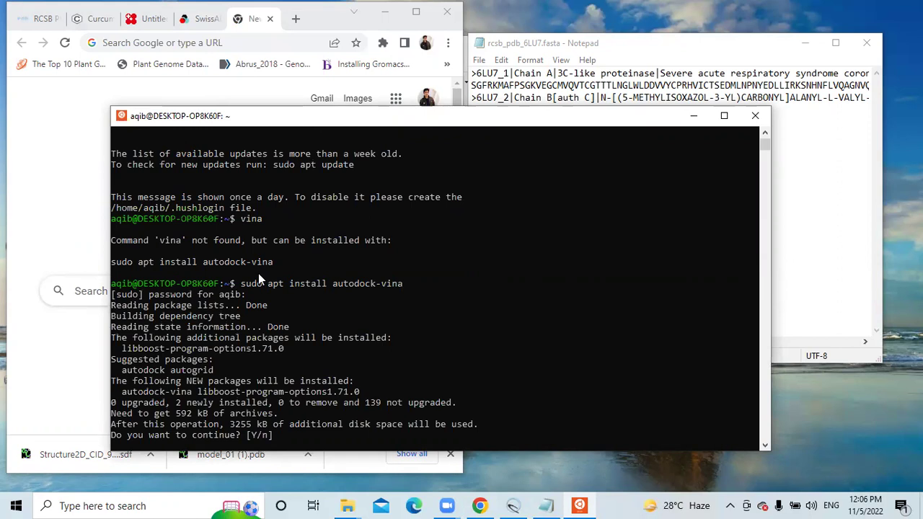
{"action": "type", "text": "y"}
{"action": "key", "text": "Return"}
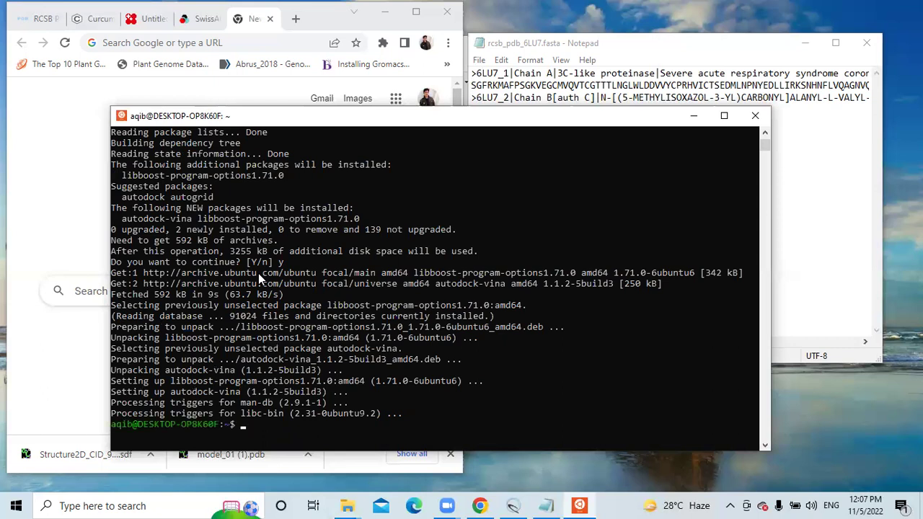
Minimize the terminal, browser, FASTA file and Downloads windows to clear the desktop.
{"action": "left_click", "coordinate": [693, 115]}
{"action": "left_click", "coordinate": [771, 45]}
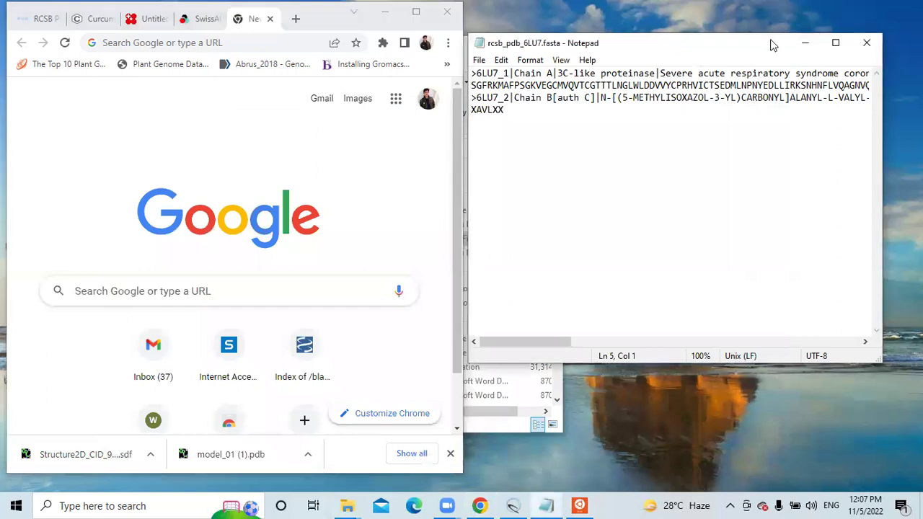
{"action": "left_click", "coordinate": [406, 220]}
{"action": "key", "text": "ctrl+shift+a"}
{"action": "left_click", "coordinate": [407, 214]}
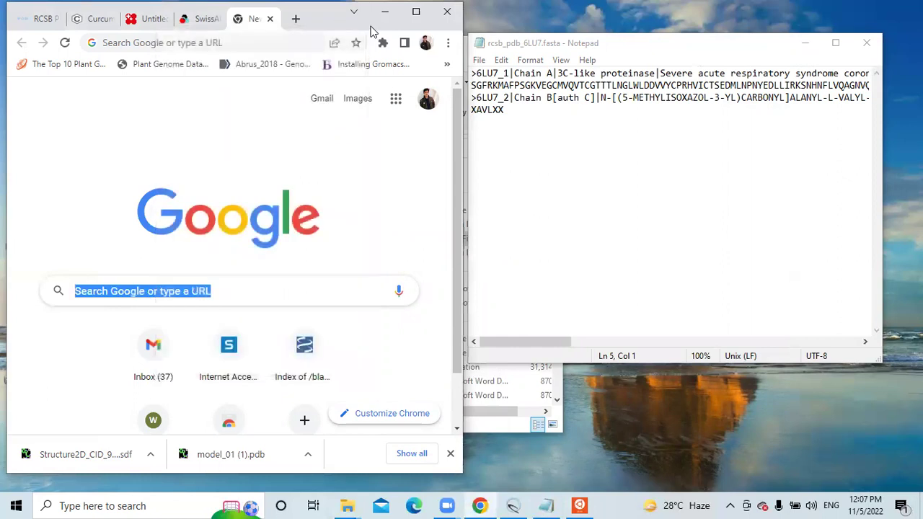
{"action": "left_click_drag", "start_coordinate": [382, 21], "coordinate": [380, 37]}
{"action": "left_click", "coordinate": [382, 26]}
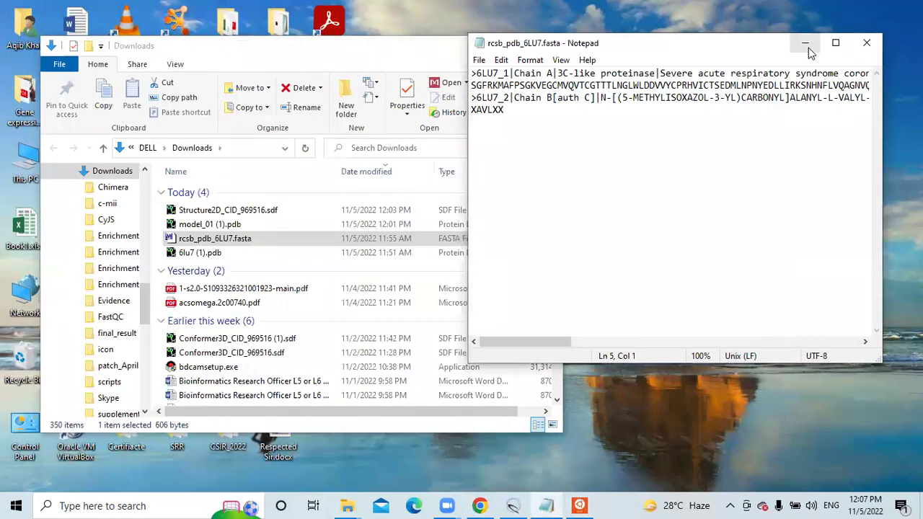
{"action": "left_click", "coordinate": [805, 42]}
{"action": "left_click", "coordinate": [490, 47]}
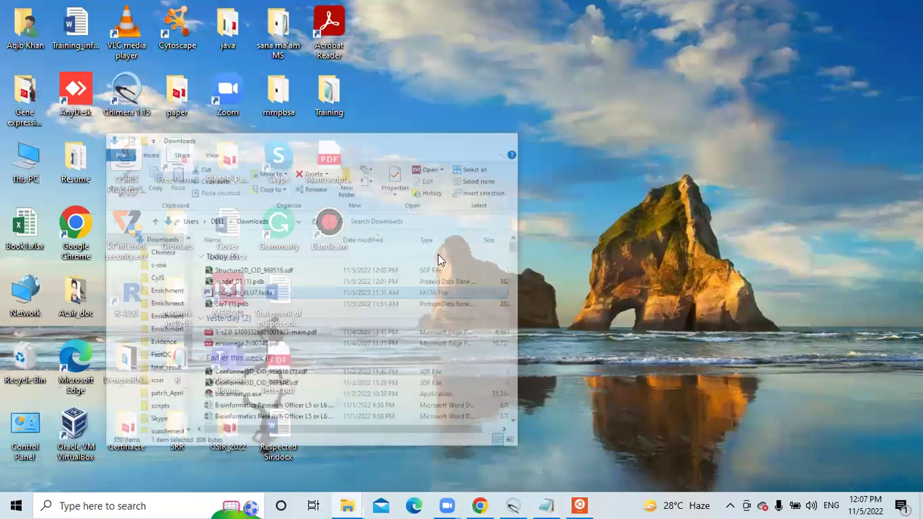
Browse This PC to New Volume (D:), close it, and return to Chrome.
{"action": "double_click", "coordinate": [25, 163]}
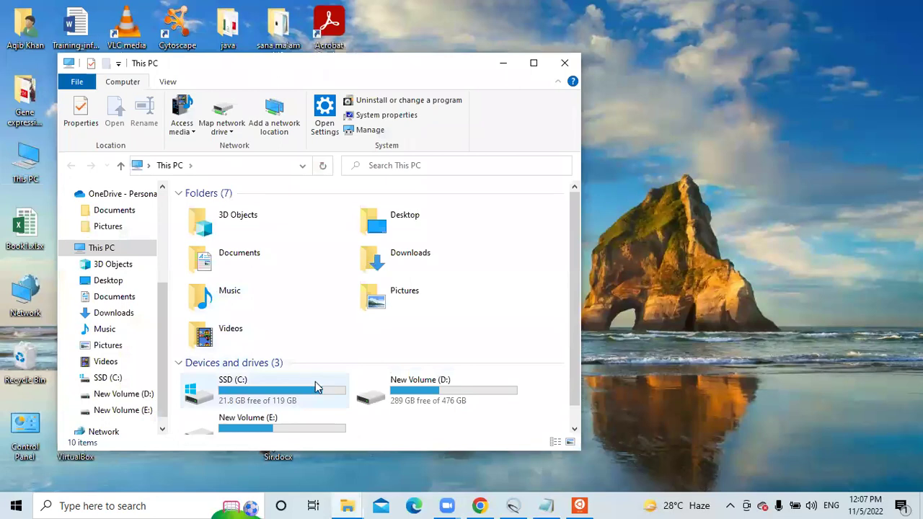
{"action": "double_click", "coordinate": [428, 394]}
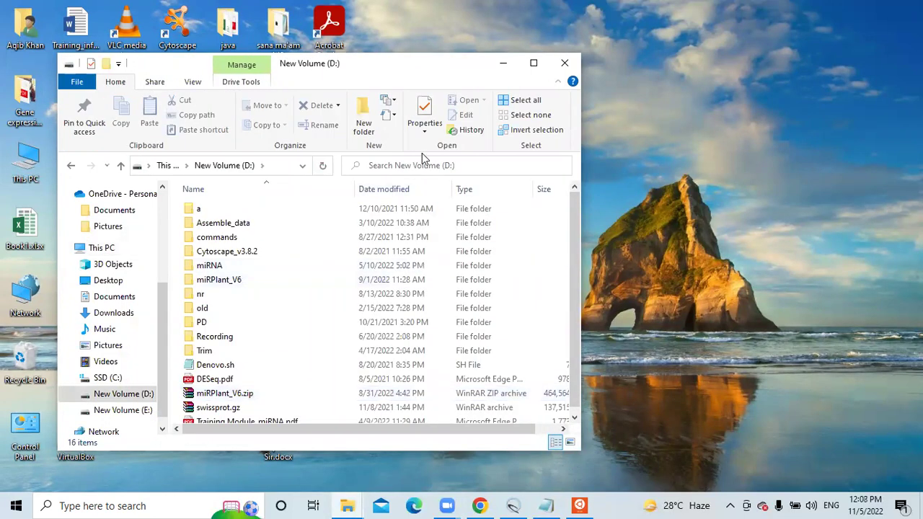
{"action": "left_click", "coordinate": [562, 65]}
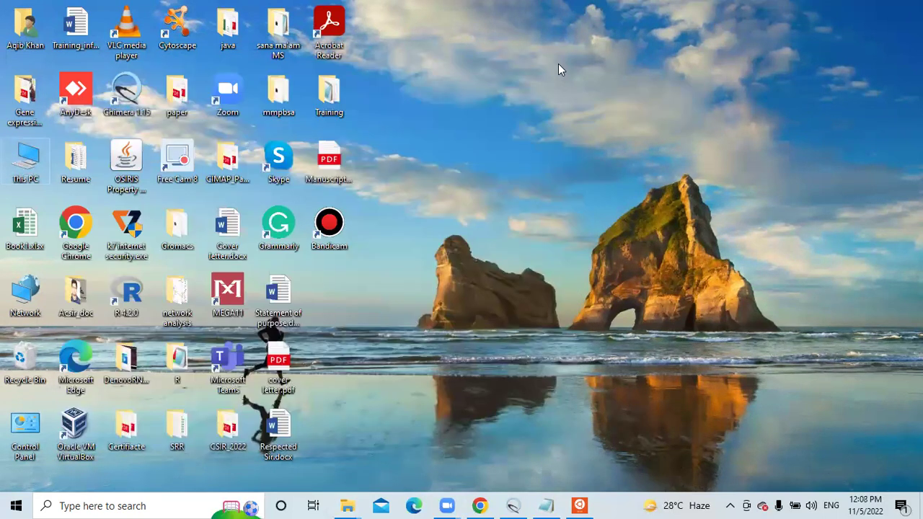
{"action": "left_click", "coordinate": [480, 506]}
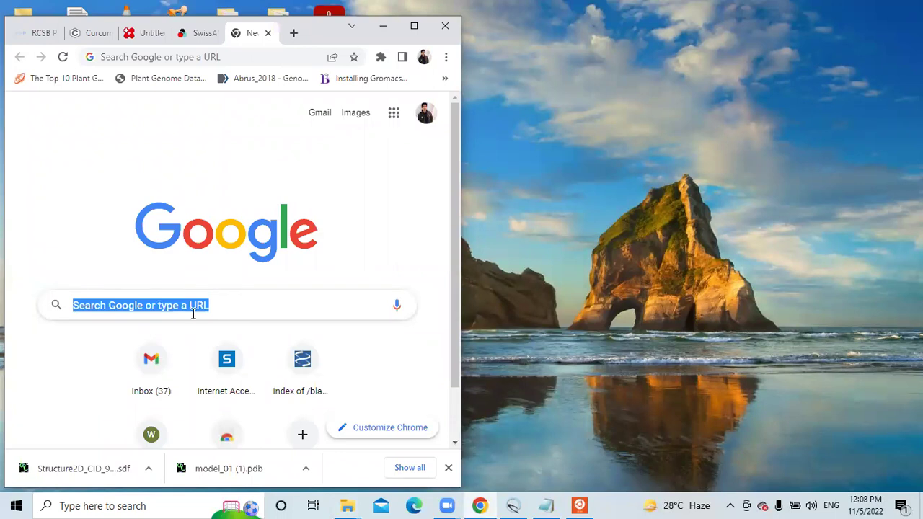
Search Google for 'autodock vina result' in a new tab.
{"action": "left_click", "coordinate": [293, 32]}
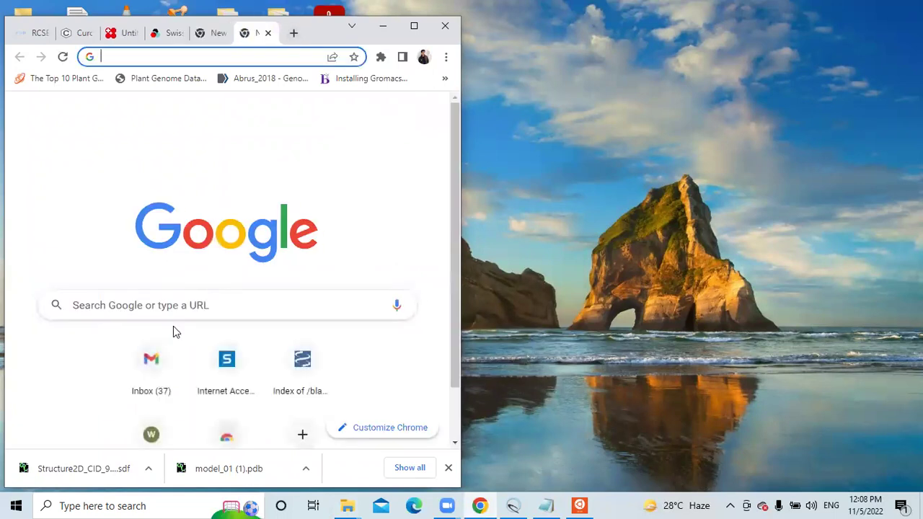
{"action": "left_click", "coordinate": [178, 304]}
{"action": "type", "text": "aut"}
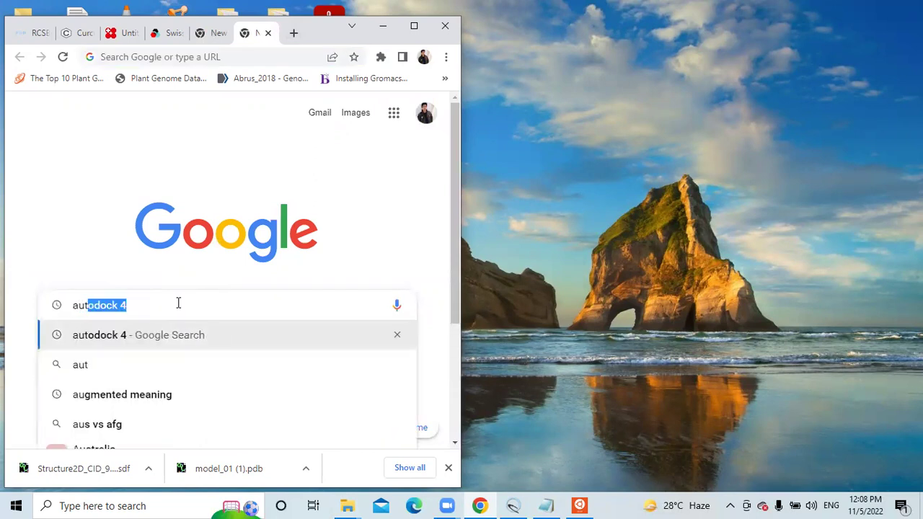
{"action": "type", "text": "odock vina"}
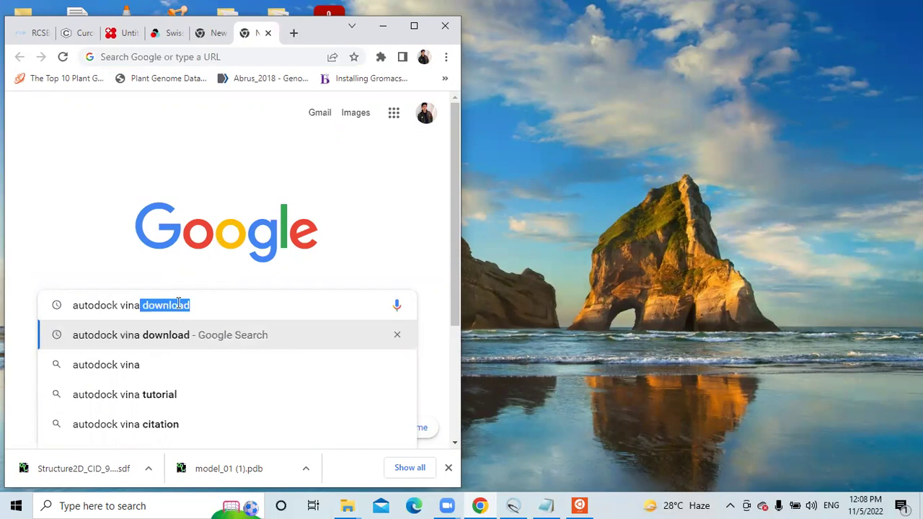
{"action": "key", "text": "BackSpace"}
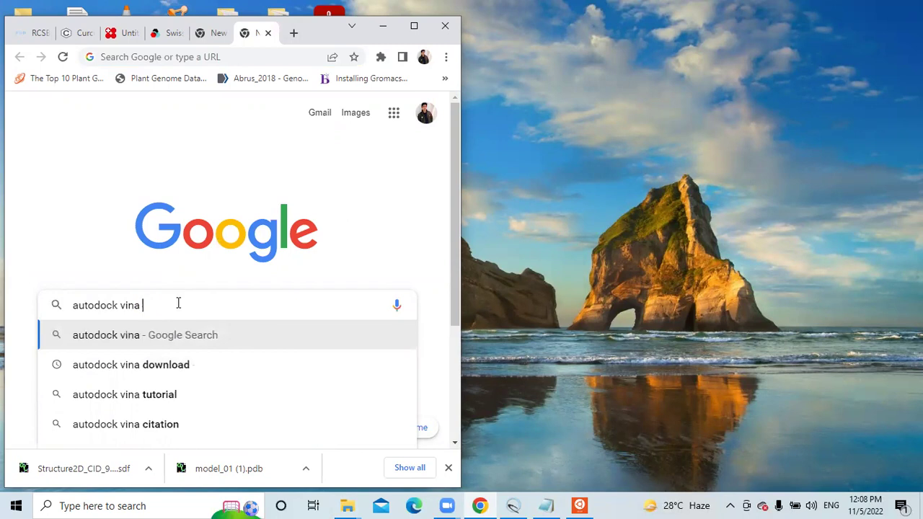
{"action": "type", "text": "resul"}
{"action": "key", "text": "Return"}
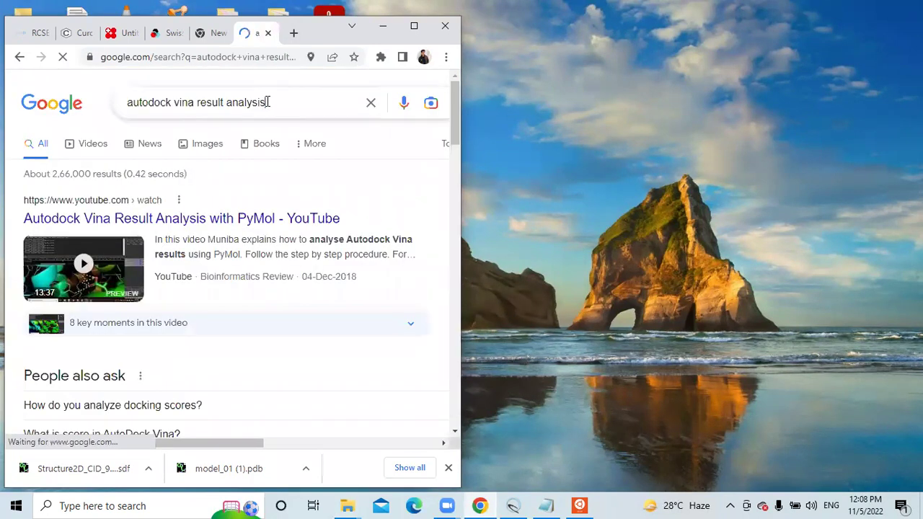
{"action": "left_click", "coordinate": [265, 101]}
{"action": "key", "text": "BackSpace"}
{"action": "key", "text": "BackSpace"}
{"action": "key", "text": "BackSpace"}
{"action": "key", "text": "BackSpace"}
{"action": "key", "text": "BackSpace"}
{"action": "key", "text": "BackSpace"}
{"action": "key", "text": "BackSpace"}
{"action": "key", "text": "BackSpace"}
{"action": "key", "text": "BackSpace"}
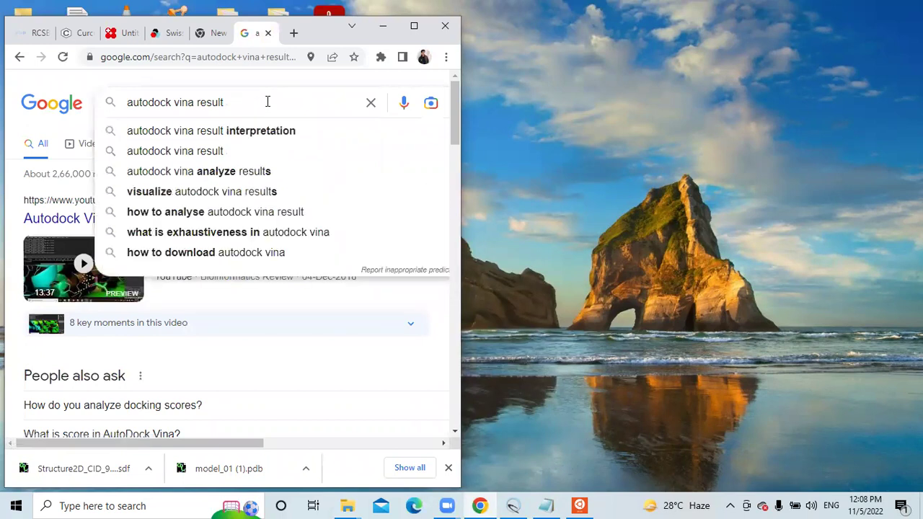
{"action": "key", "text": "Return"}
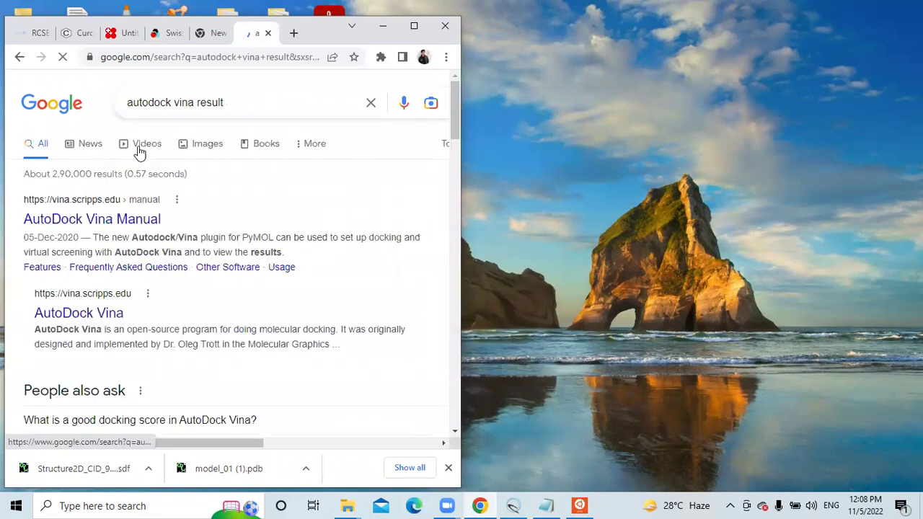
Open the ResearchGate docking results table from the image results.
{"action": "left_click", "coordinate": [206, 145]}
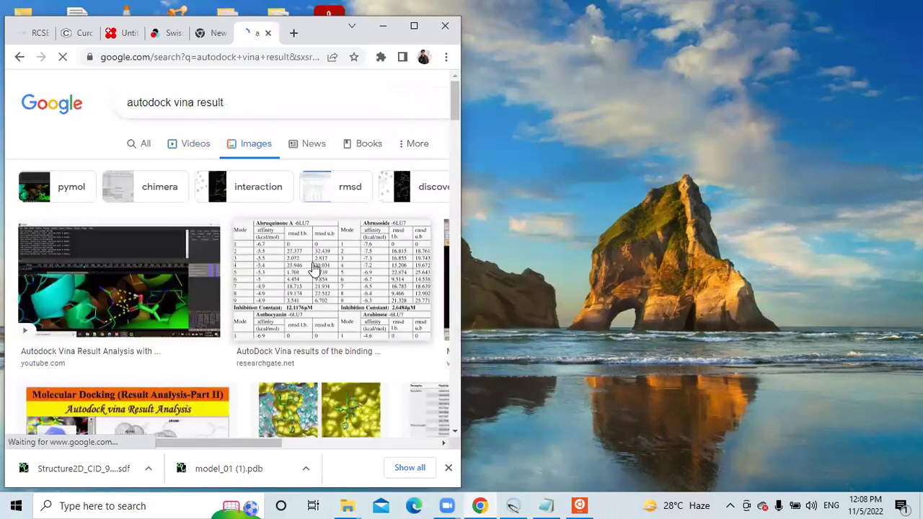
{"action": "left_click", "coordinate": [312, 264]}
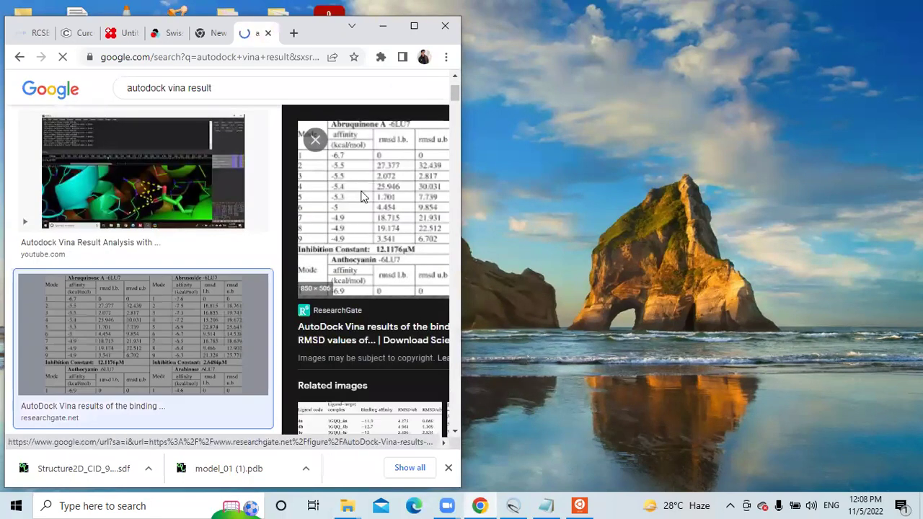
{"action": "left_click", "coordinate": [362, 198]}
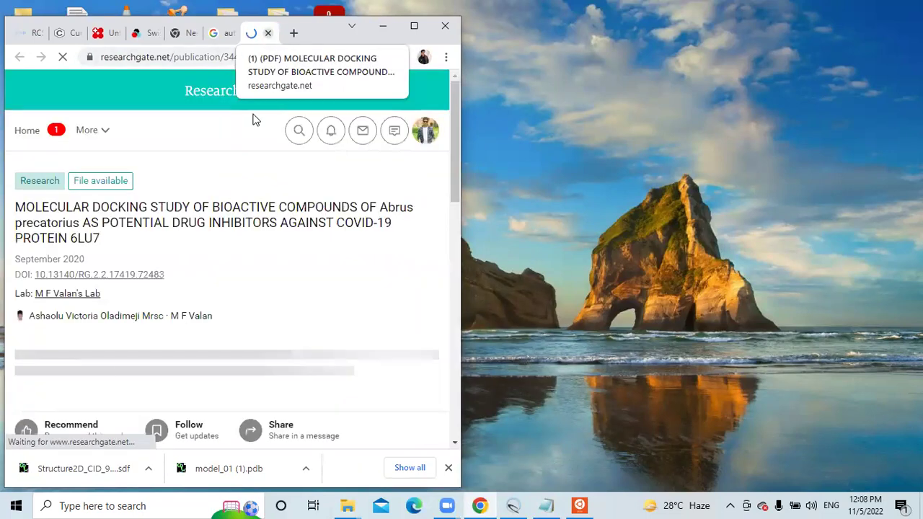
Review the ResearchGate AutoDock Vina affinity and RMSD table for 6LU7, then minimize Chrome.
{"action": "scroll", "coordinate": [225, 198], "scroll_direction": "down", "scroll_amount": 5}
{"action": "scroll", "coordinate": [225, 197], "scroll_direction": "down", "scroll_amount": 2}
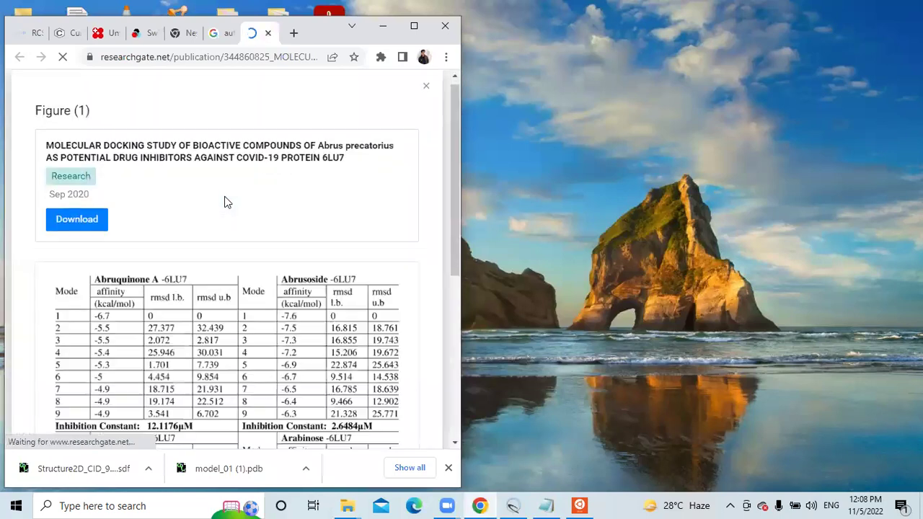
{"action": "scroll", "coordinate": [224, 201], "scroll_direction": "down", "scroll_amount": 2}
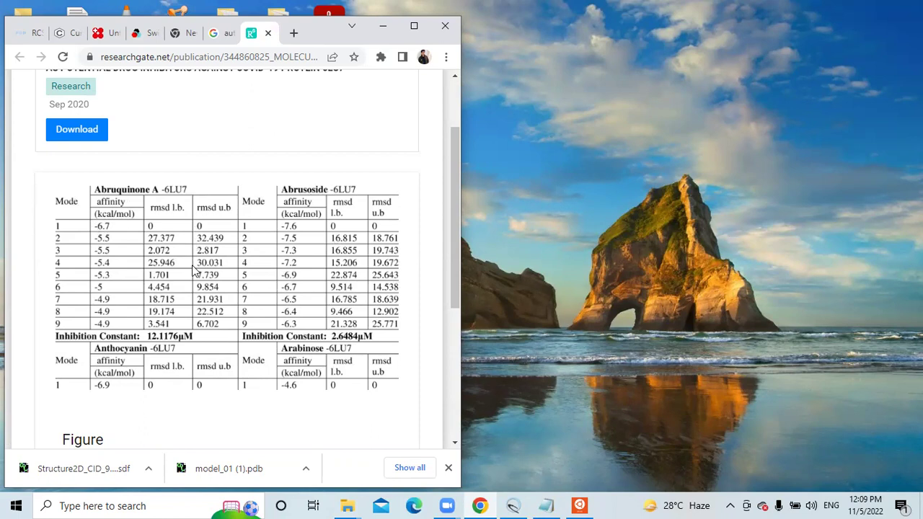
{"action": "scroll", "coordinate": [193, 270], "scroll_direction": "down", "scroll_amount": 2}
{"action": "scroll", "coordinate": [193, 269], "scroll_direction": "up", "scroll_amount": 2}
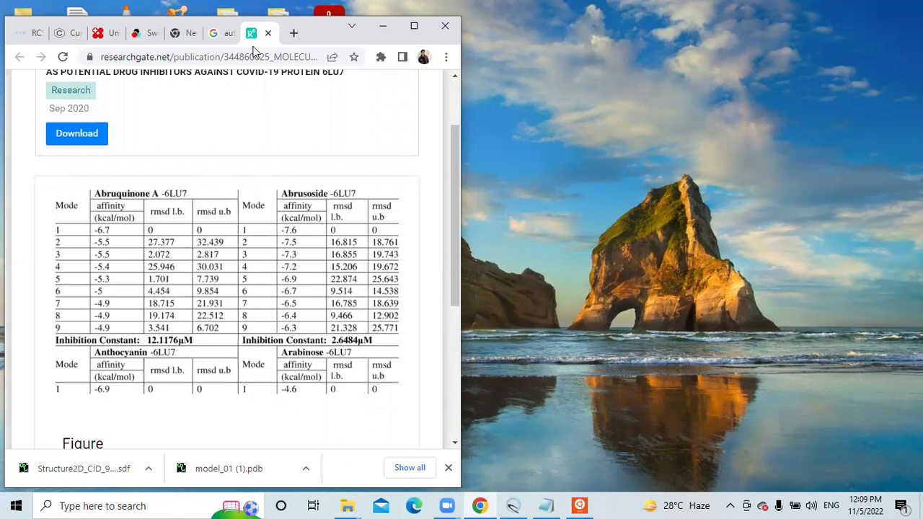
{"action": "left_click", "coordinate": [413, 26]}
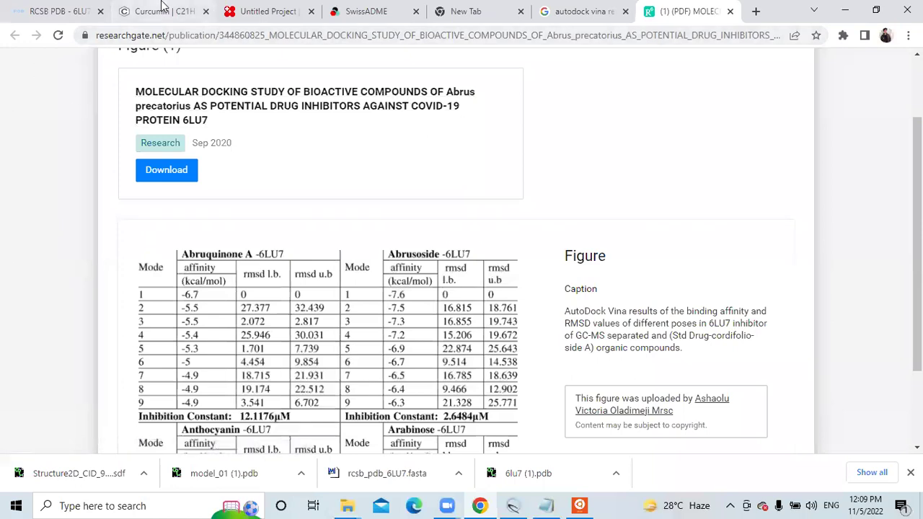
{"action": "mouse_move", "coordinate": [163, 6]}
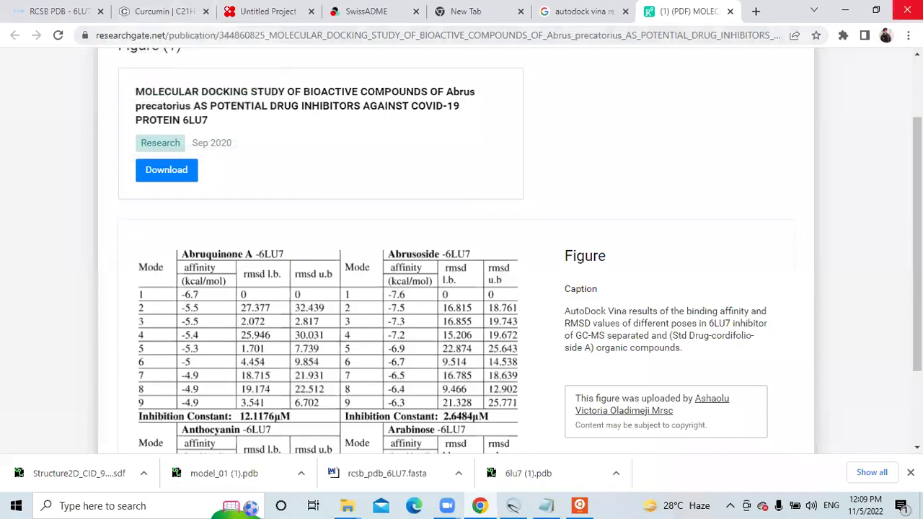
{"action": "left_click", "coordinate": [845, 10]}
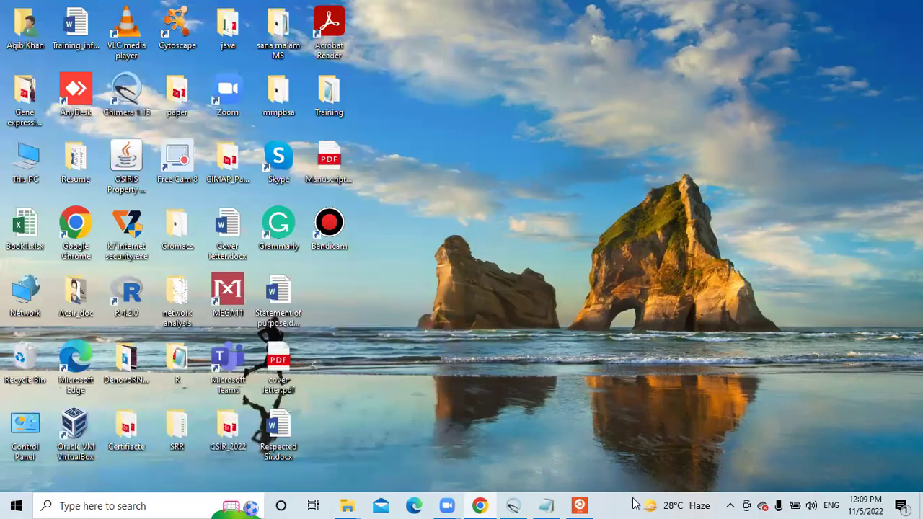
Restore the Ubuntu terminal to review the completed autodock-vina 1.1.2 install, then bring up Zoom.
{"action": "left_click", "coordinate": [579, 505]}
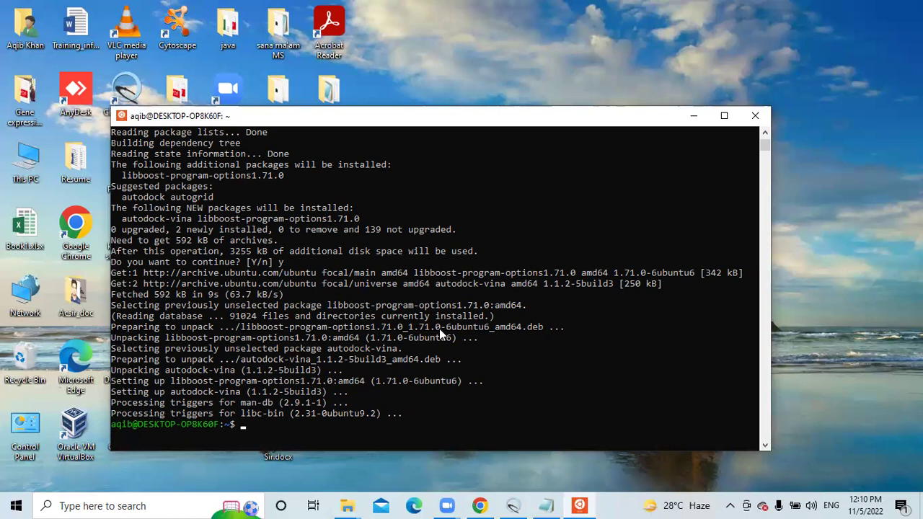
{"action": "left_click", "coordinate": [448, 505]}
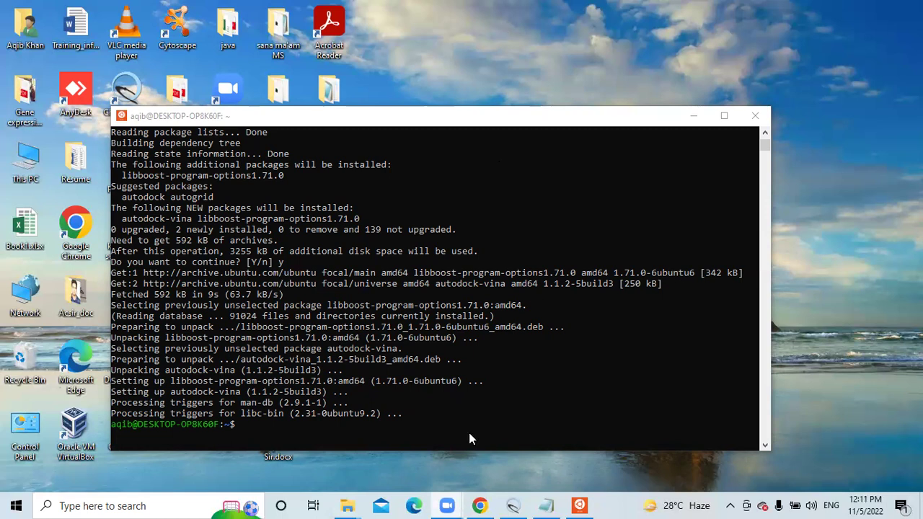
{"action": "mouse_move", "coordinate": [450, 503]}
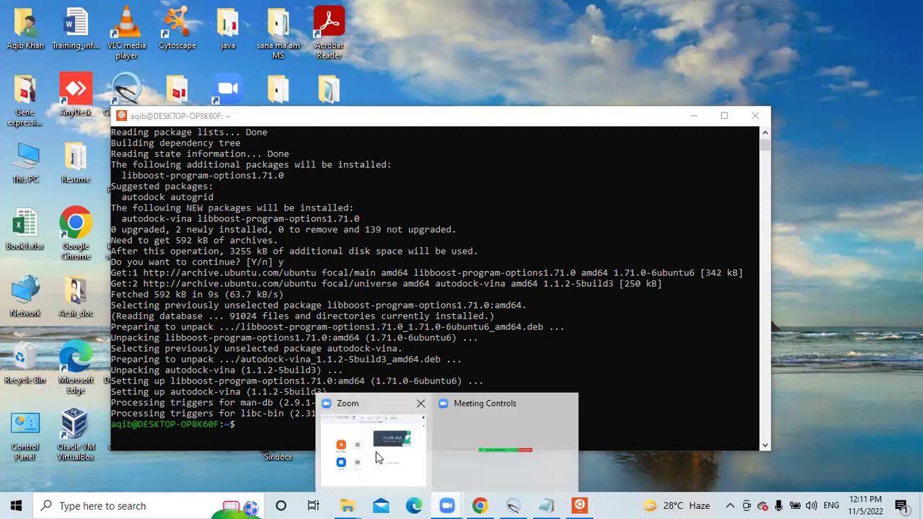
{"action": "left_click", "coordinate": [376, 451]}
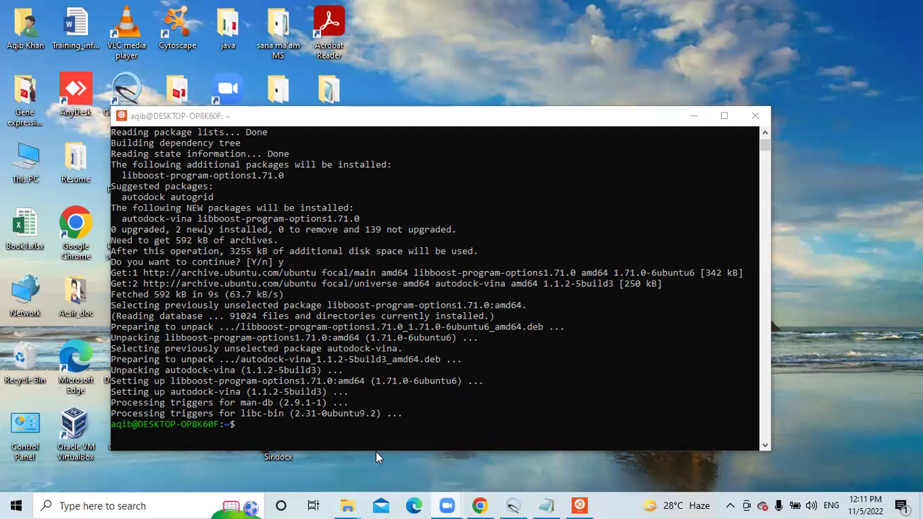